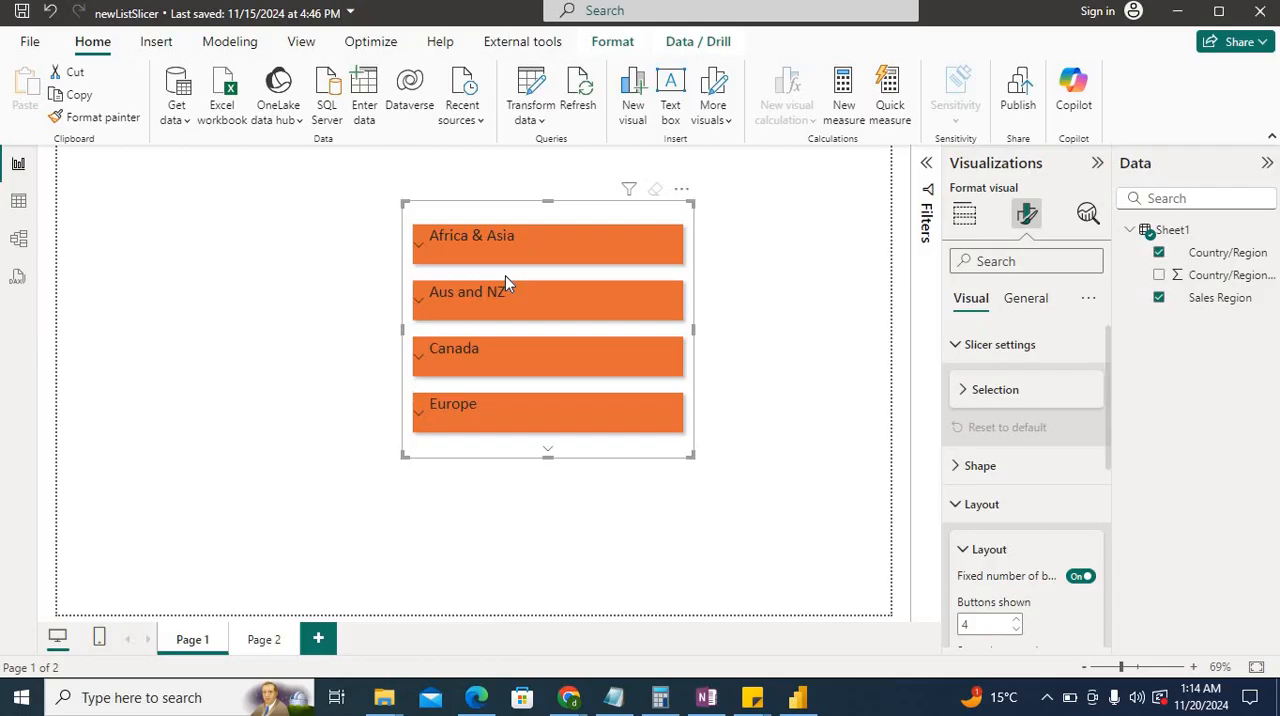
Check the List slicer visual setting among the global preview features and accept the options.
click(29, 47)
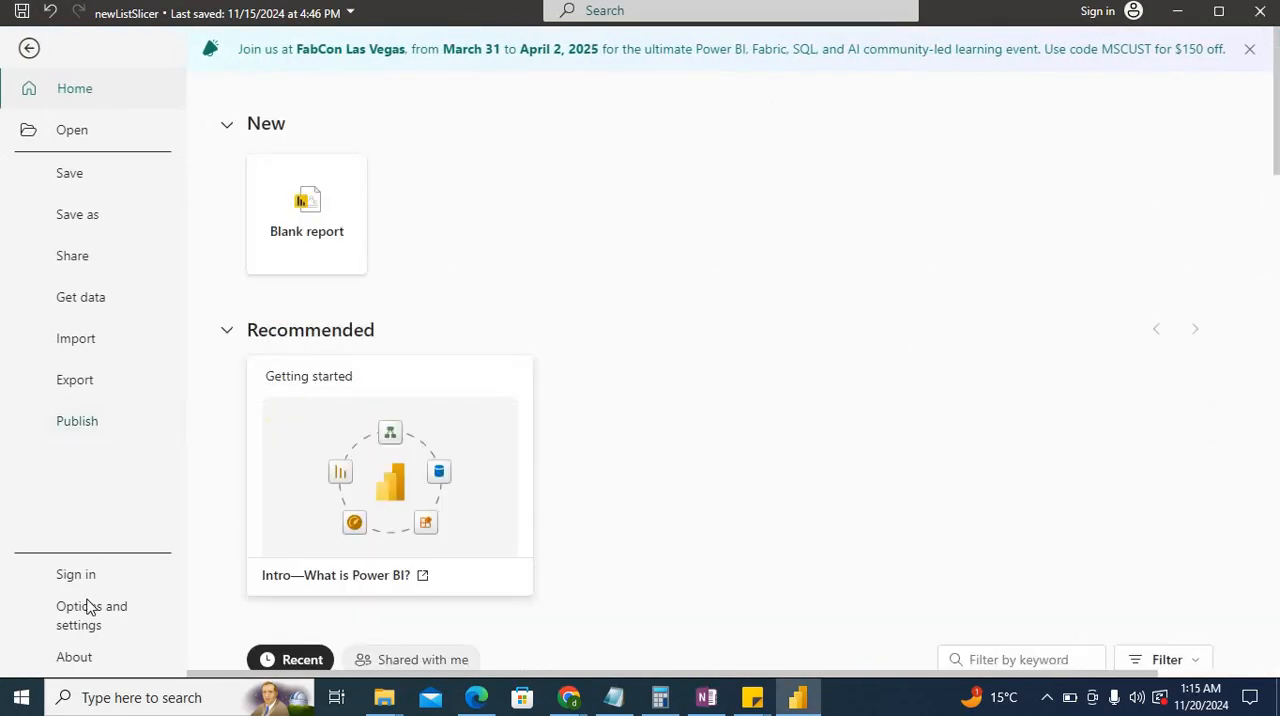
click(88, 607)
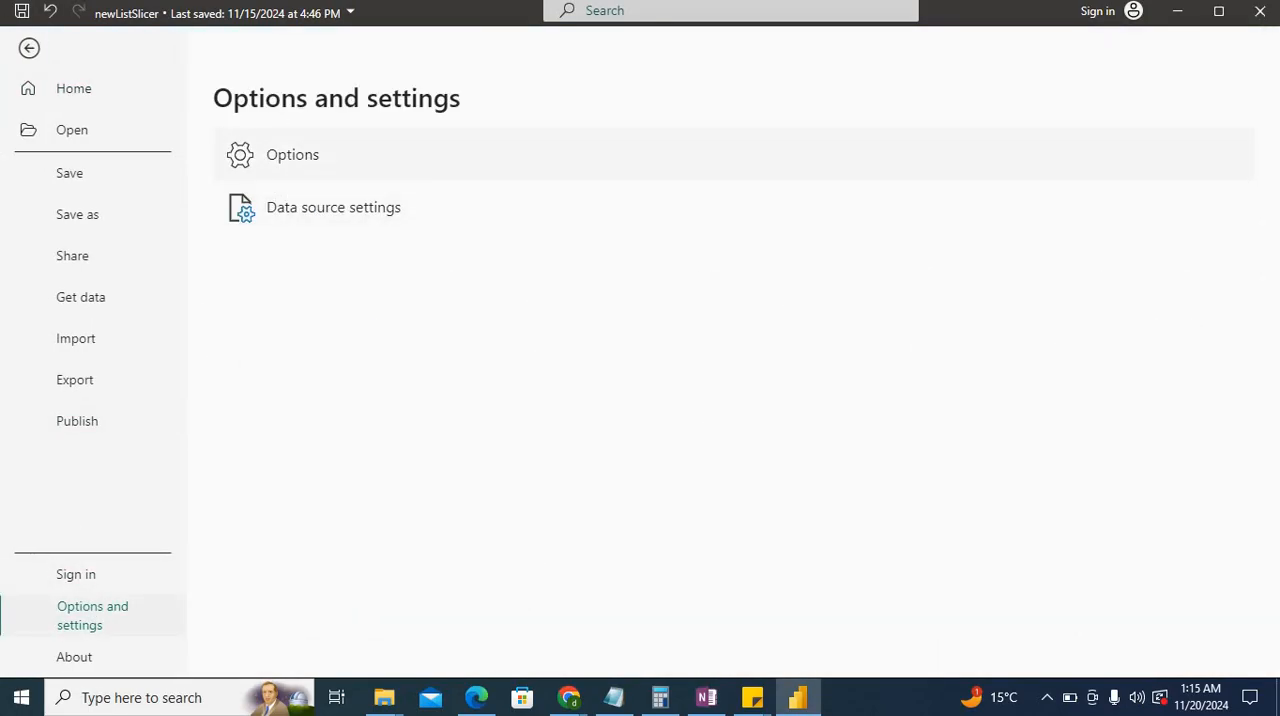
click(281, 168)
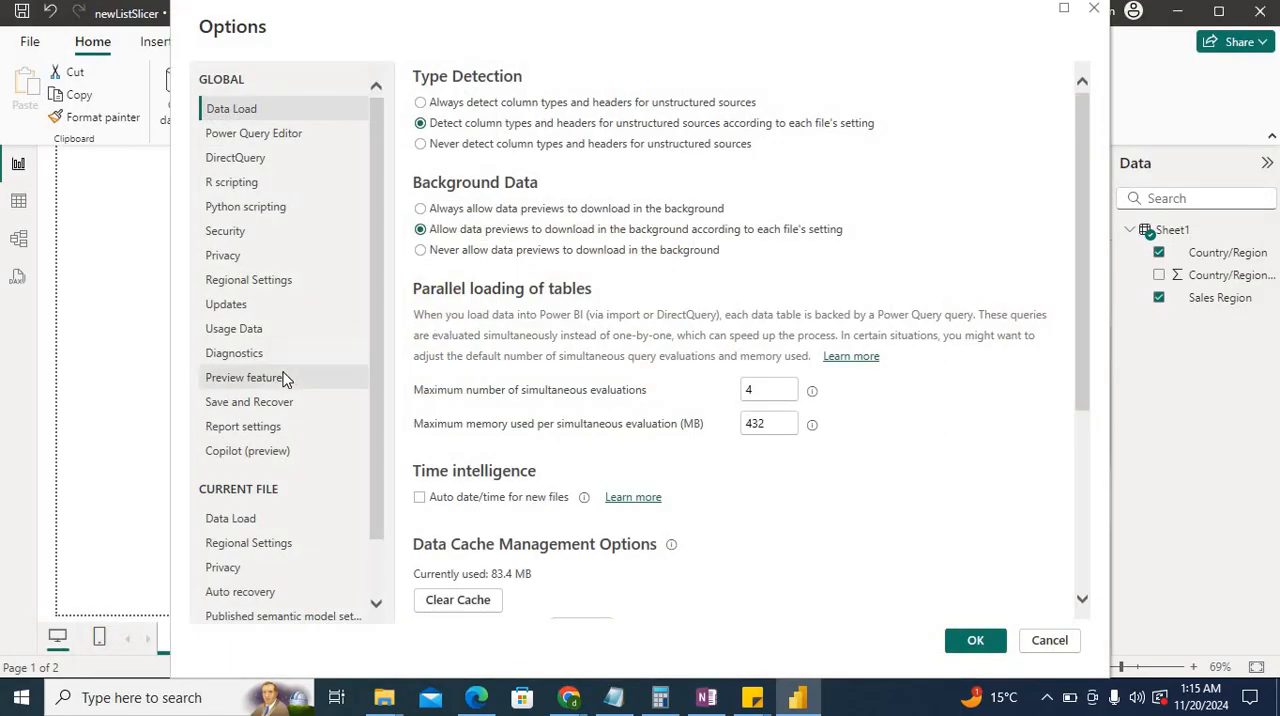
click(286, 377)
scroll(568, 410, down, 5)
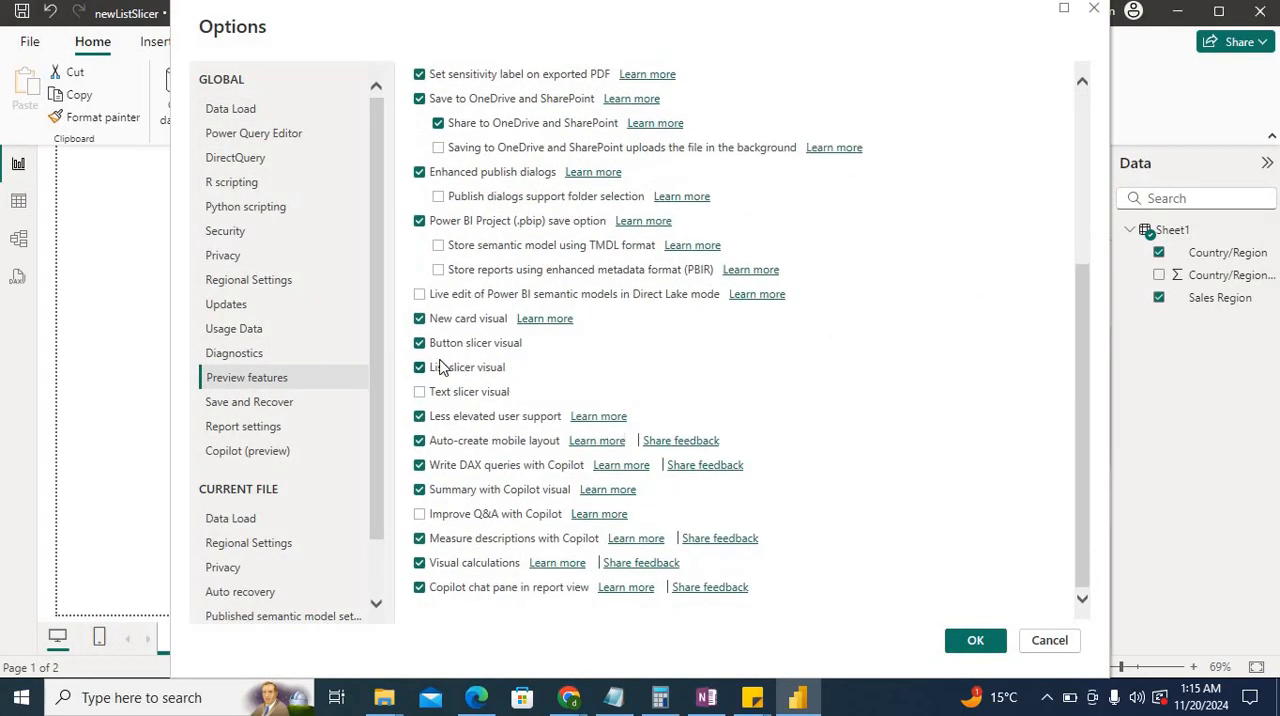
click(975, 640)
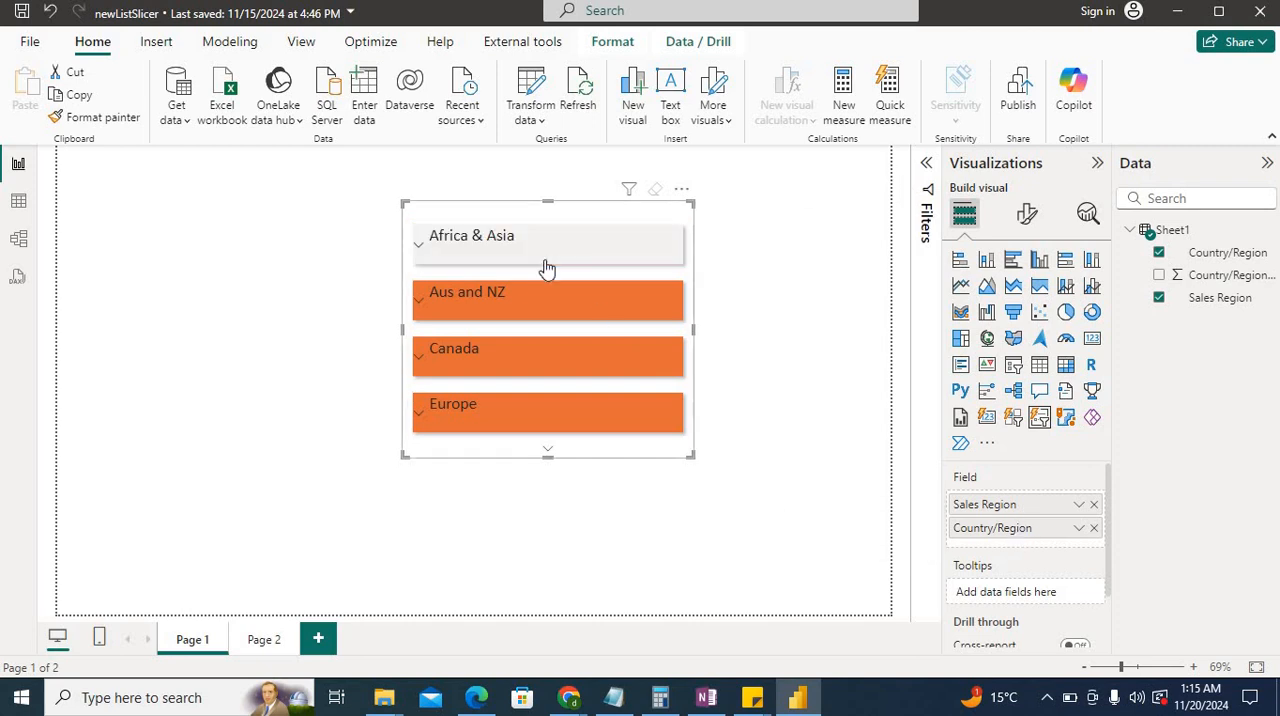
Open the formatting options of the region slicer and review its selection settings.
click(1029, 214)
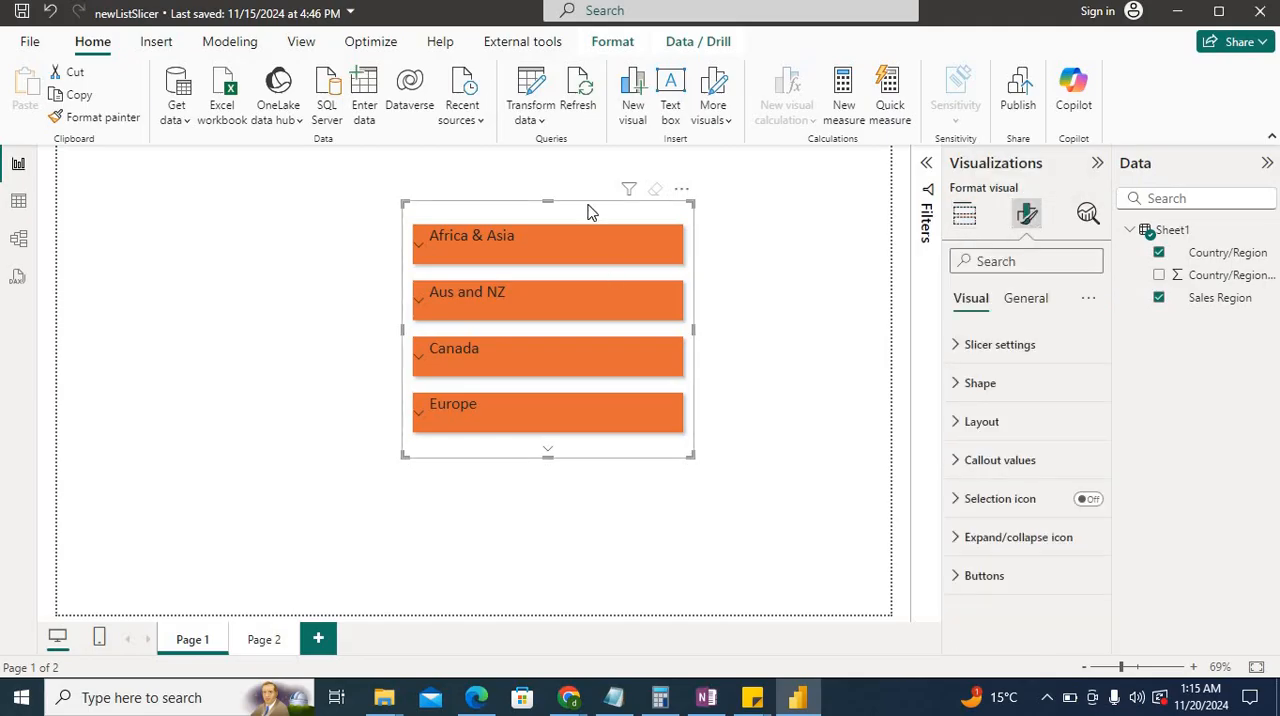
click(589, 251)
click(958, 356)
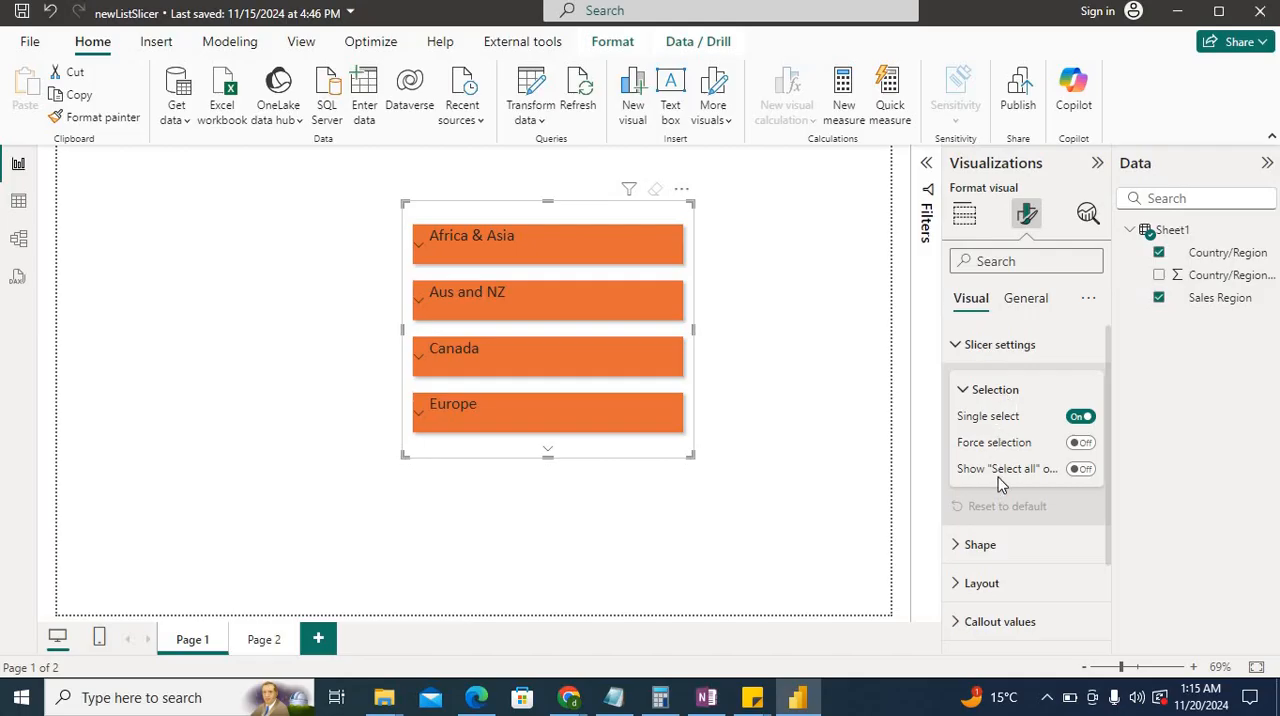
click(968, 344)
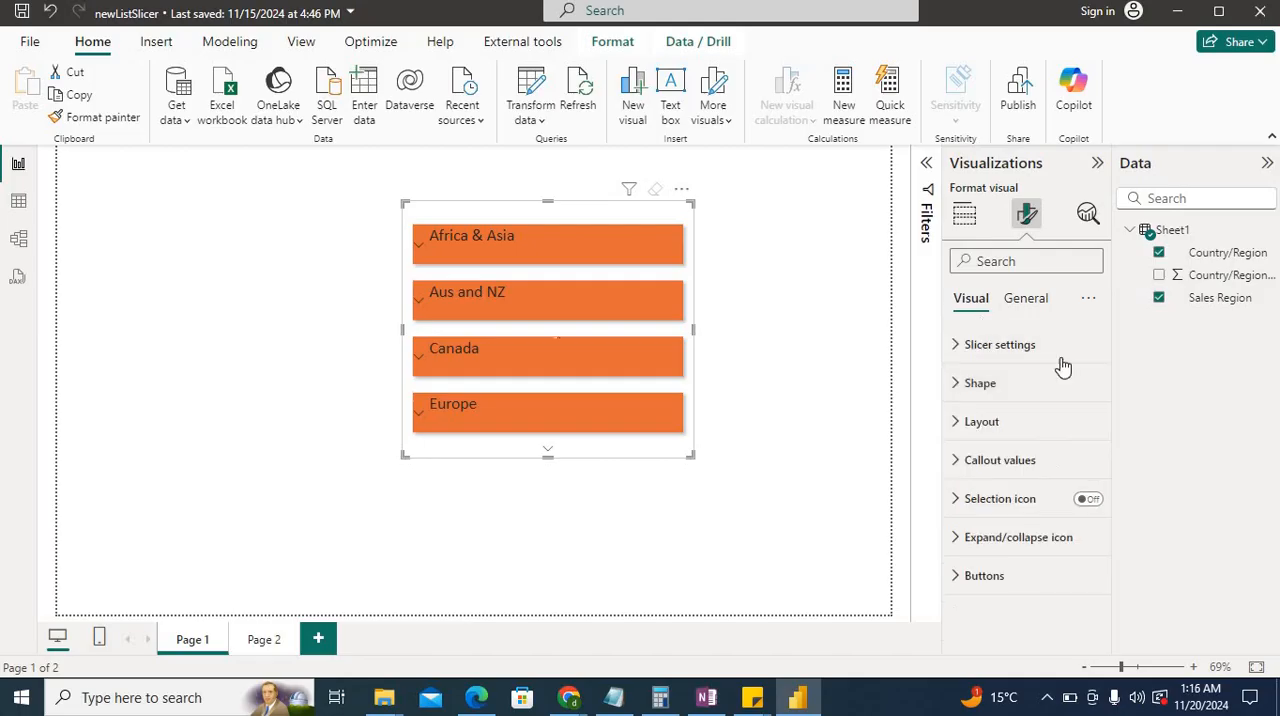
Try the Rounded Rectangle shape on the slicer buttons with slightly larger rounded corners.
click(1008, 391)
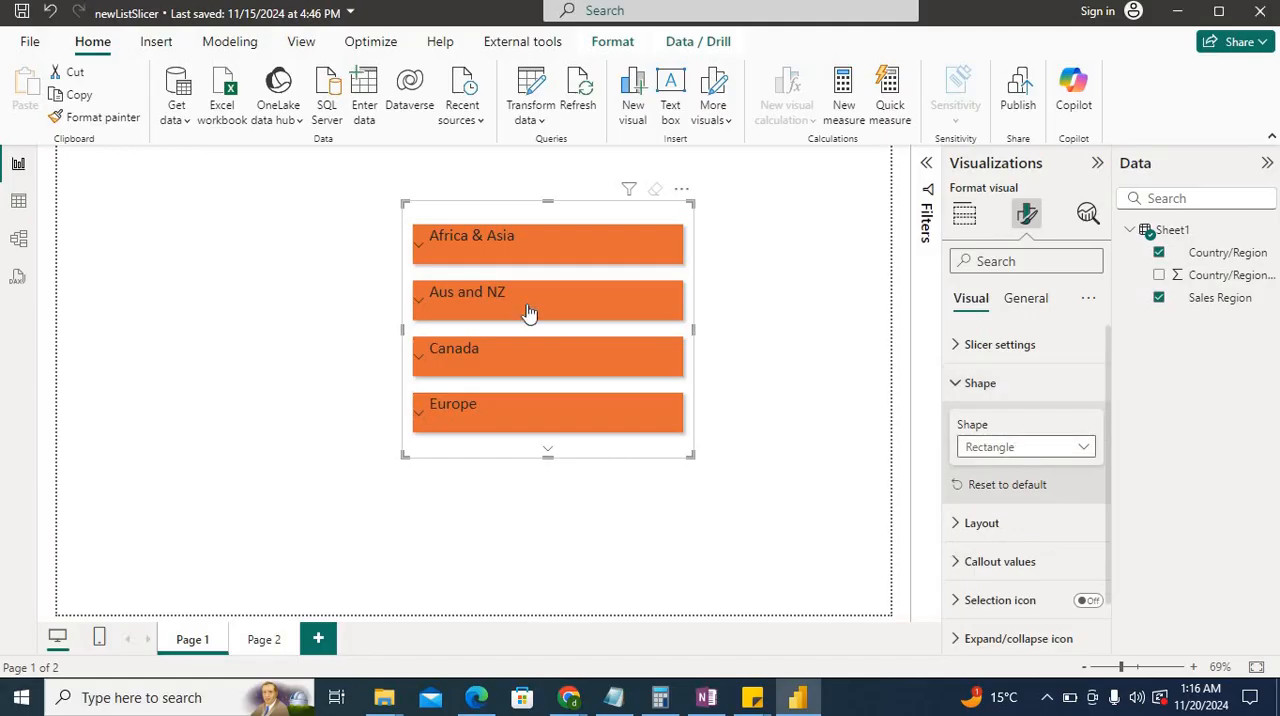
click(1032, 450)
click(1011, 501)
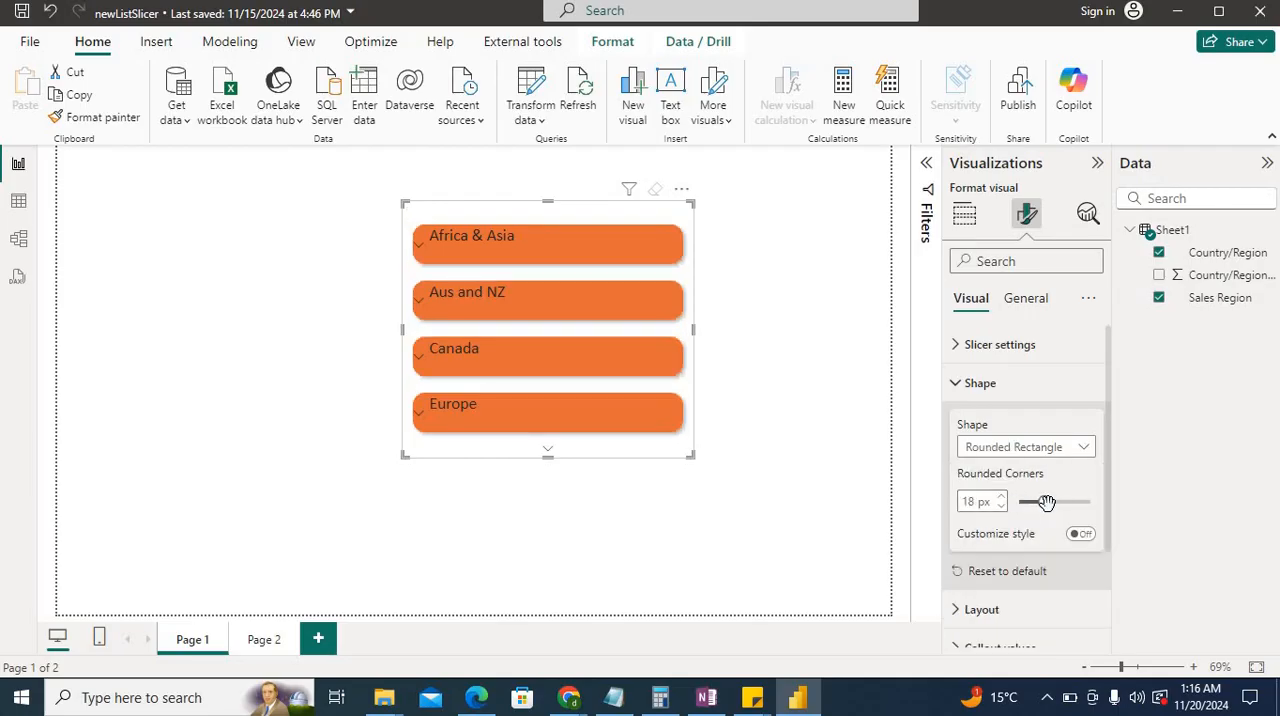
drag(1046, 502, 1048, 503)
Try the "Snipped tab, both top" shape on the slicer buttons, and restore the Rectangle shape.
click(1047, 448)
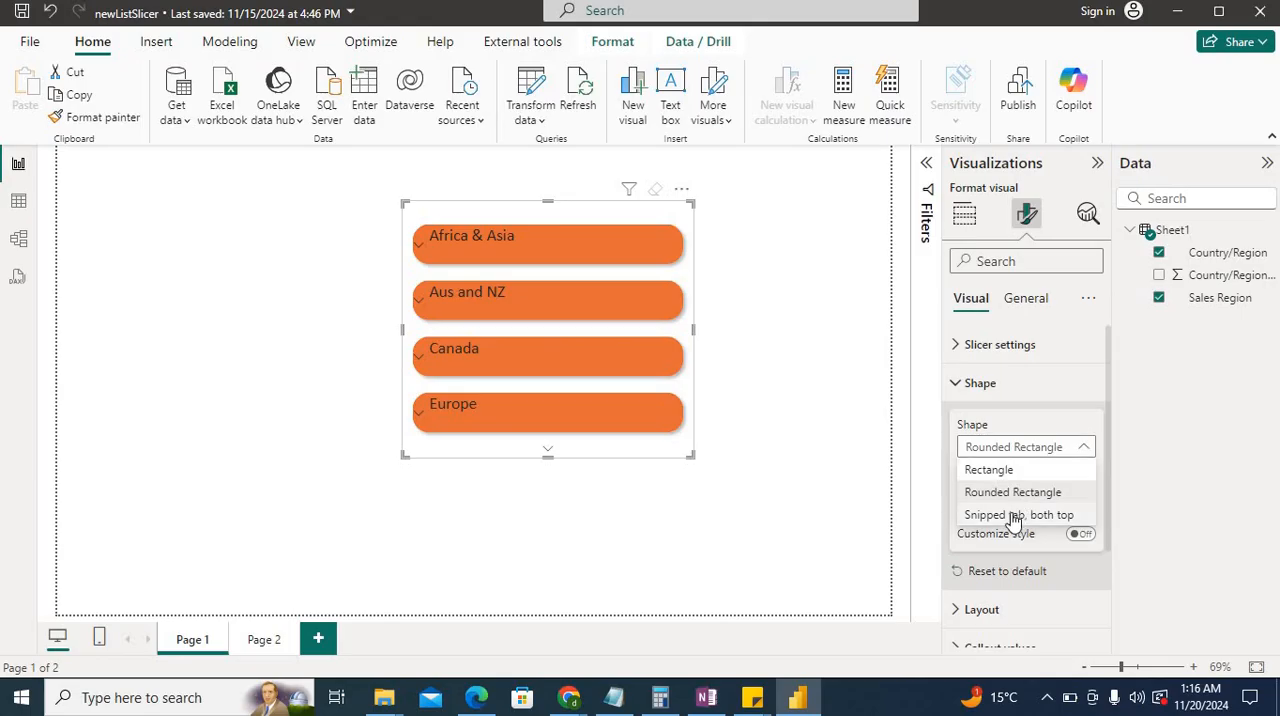
click(1013, 516)
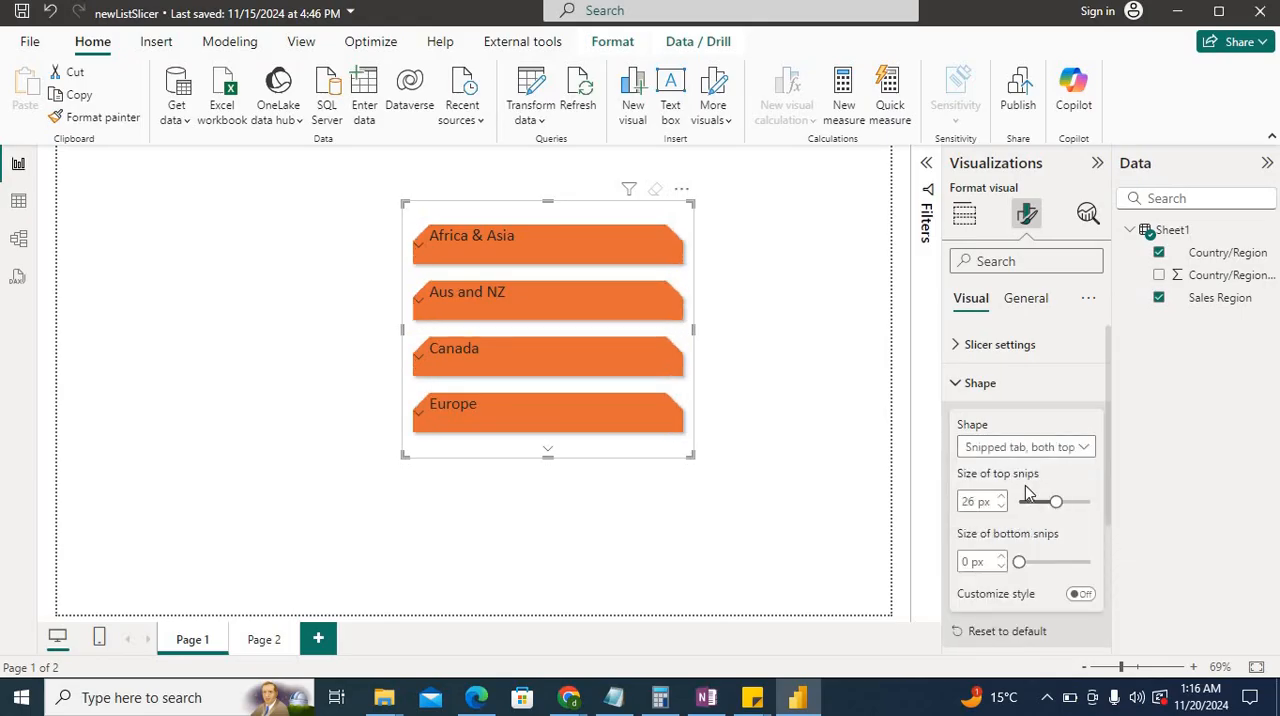
click(986, 448)
click(988, 474)
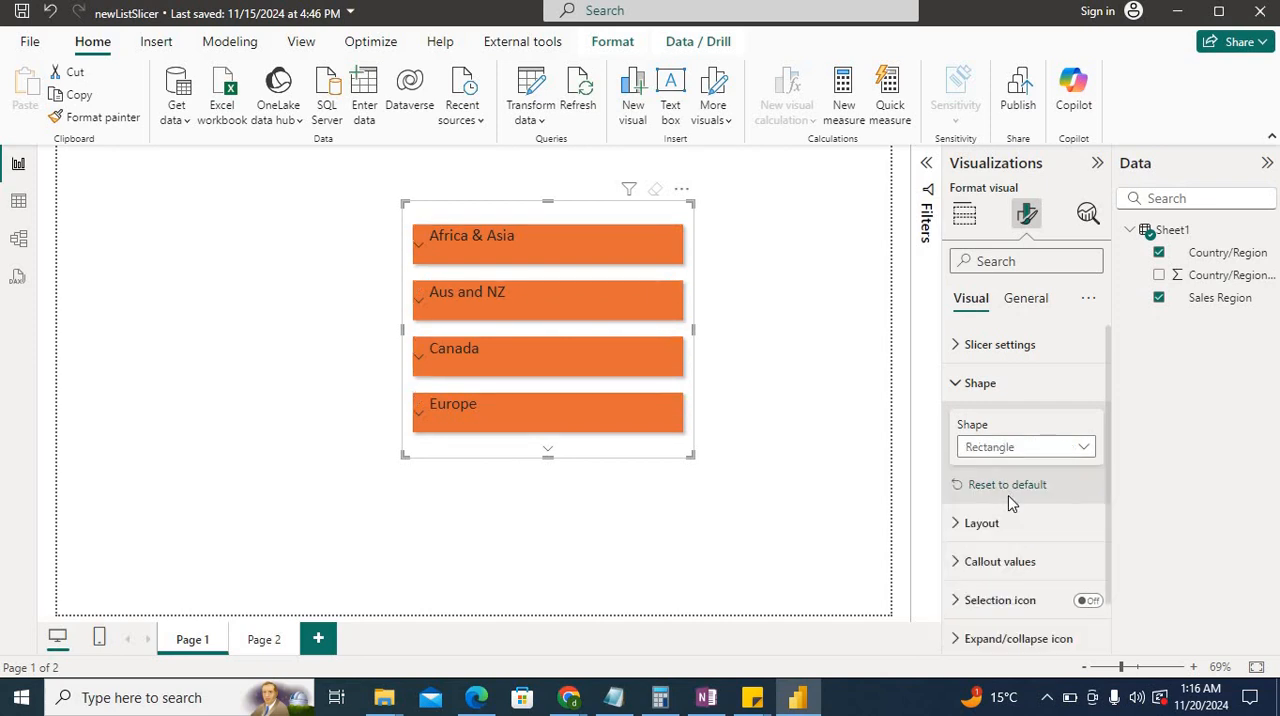
Turn off the fixed number of buttons in the slicer's layout settings.
scroll(1008, 497, down, 1)
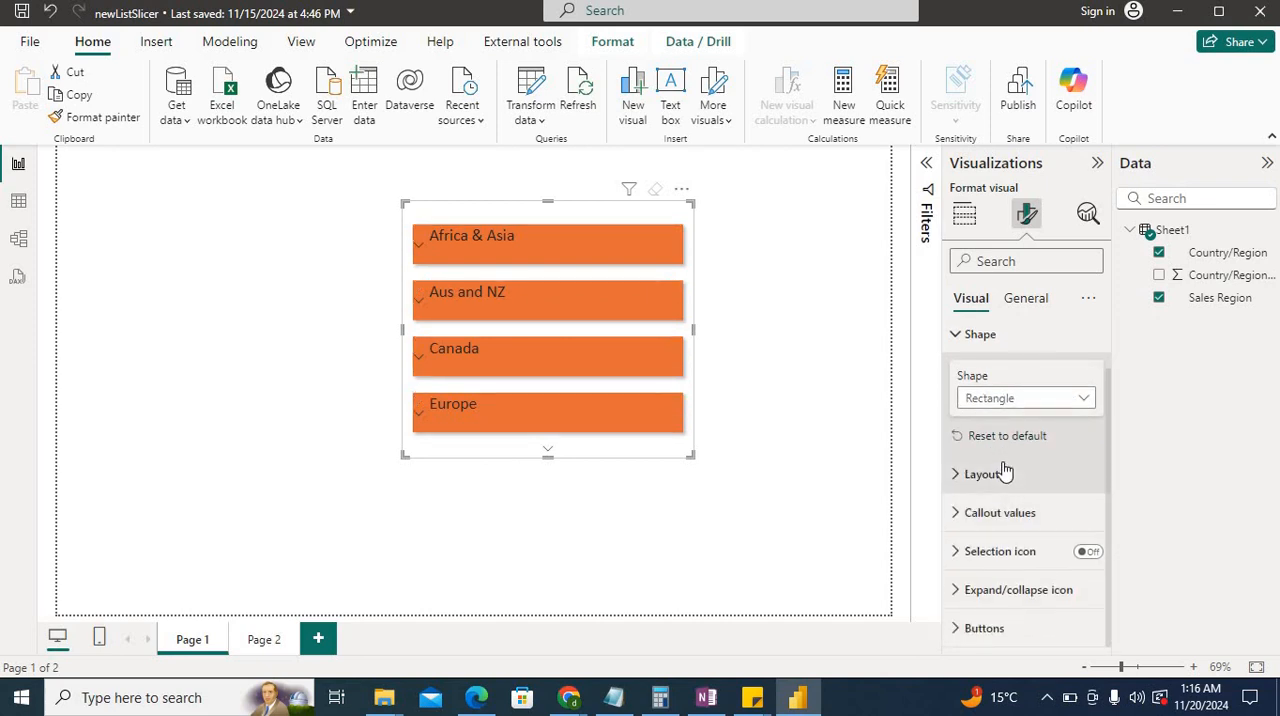
click(1005, 472)
scroll(1077, 366, down, 3)
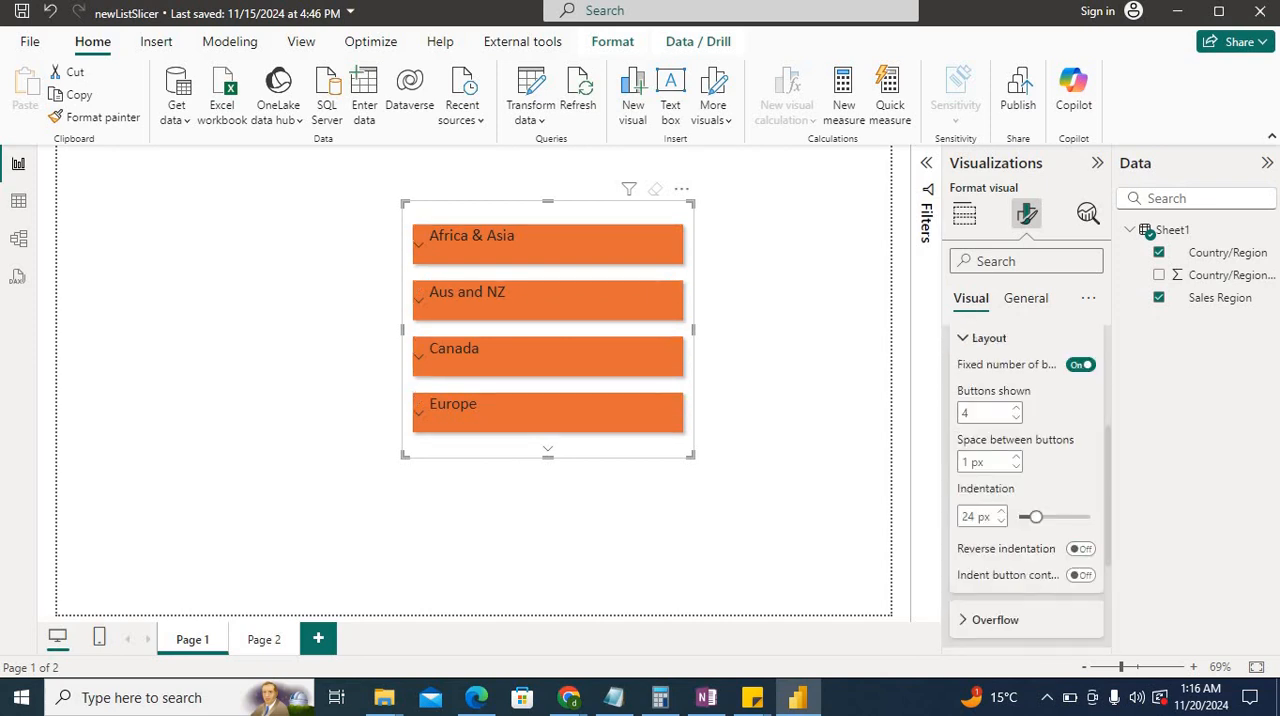
click(1079, 366)
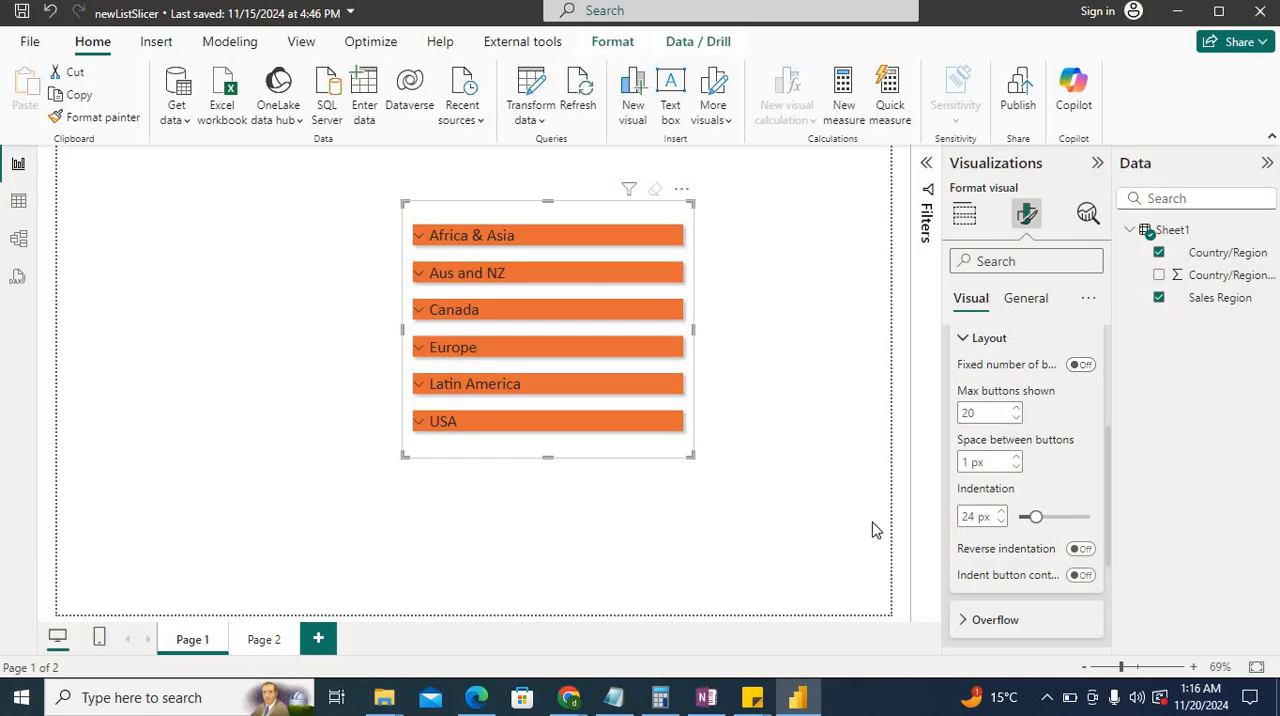
Turn the fixed number of buttons back on with 3 buttons shown, and page through the slicer and back.
click(1080, 366)
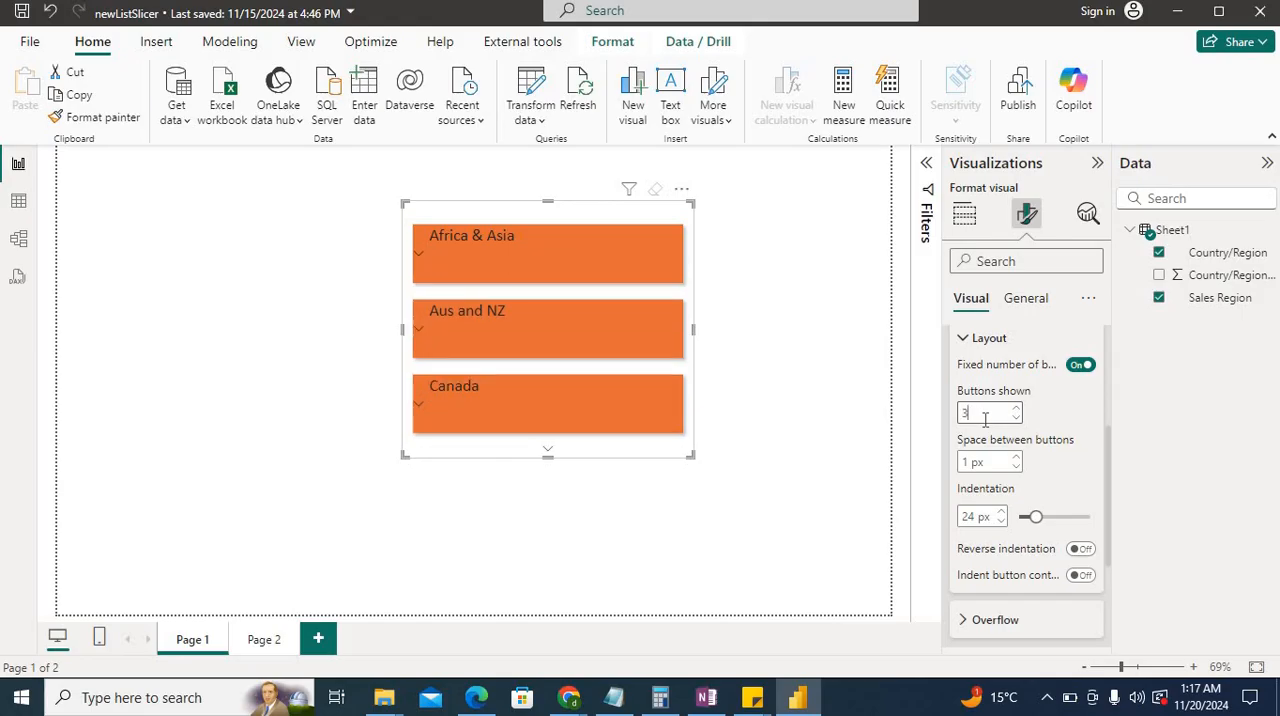
click(552, 453)
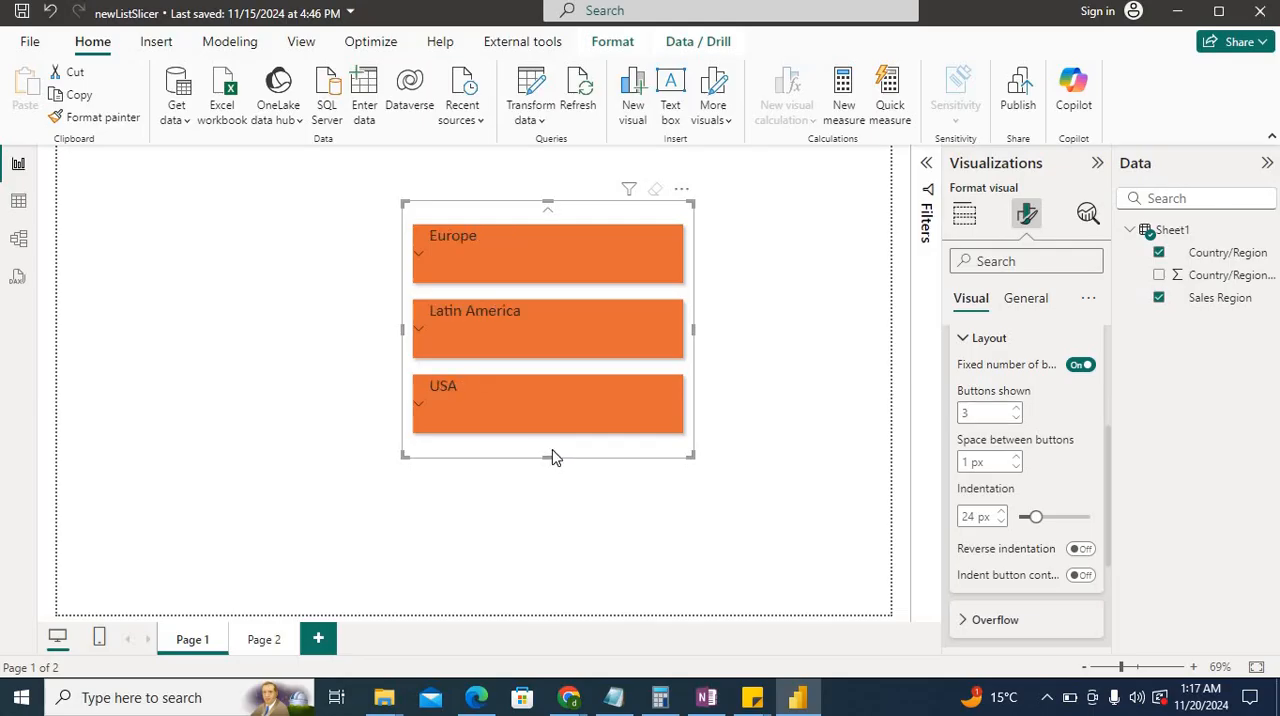
click(548, 213)
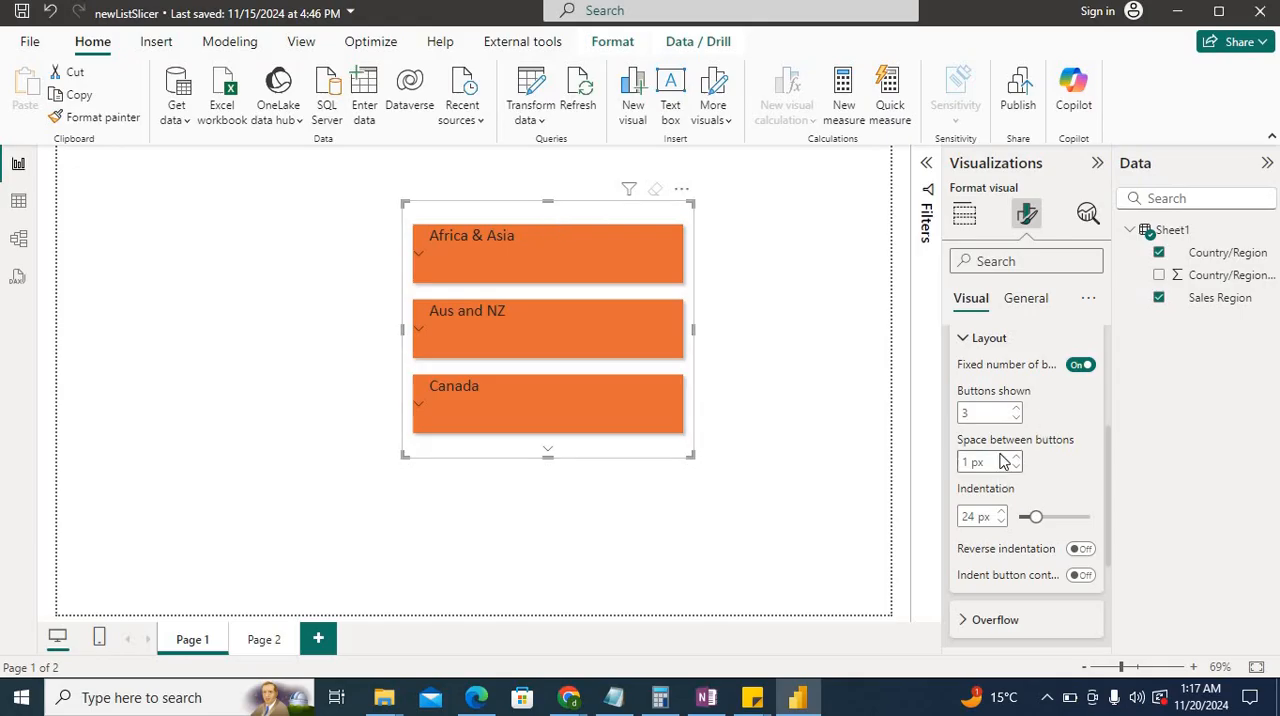
Expand Africa & Asia in the slicer and set the layout indentation to 46 px.
scroll(1063, 453, down, 1)
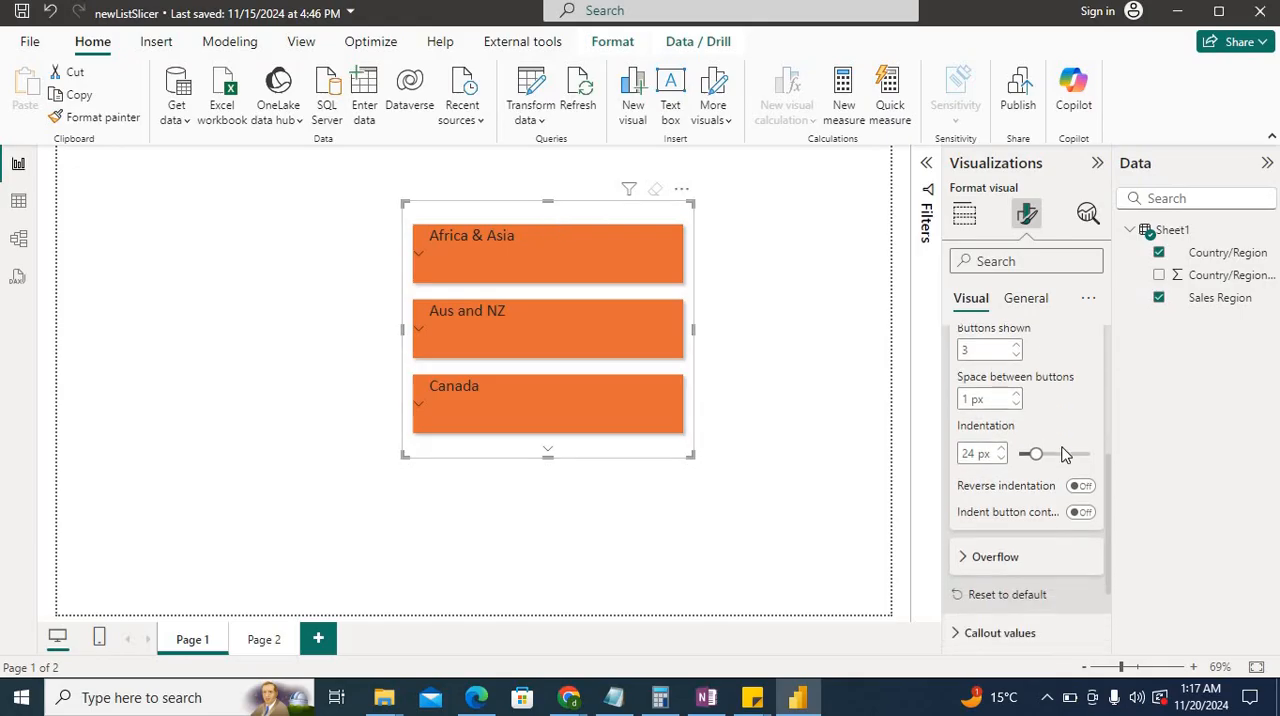
click(420, 256)
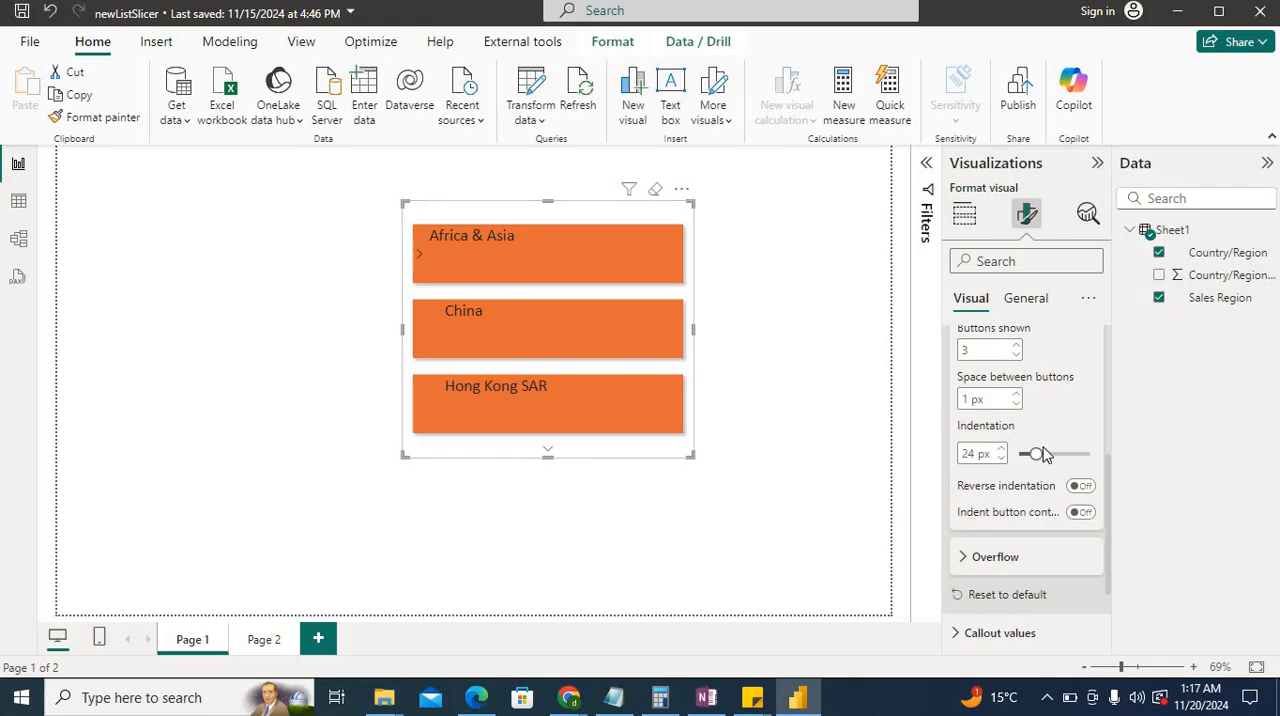
drag(1030, 454, 1052, 453)
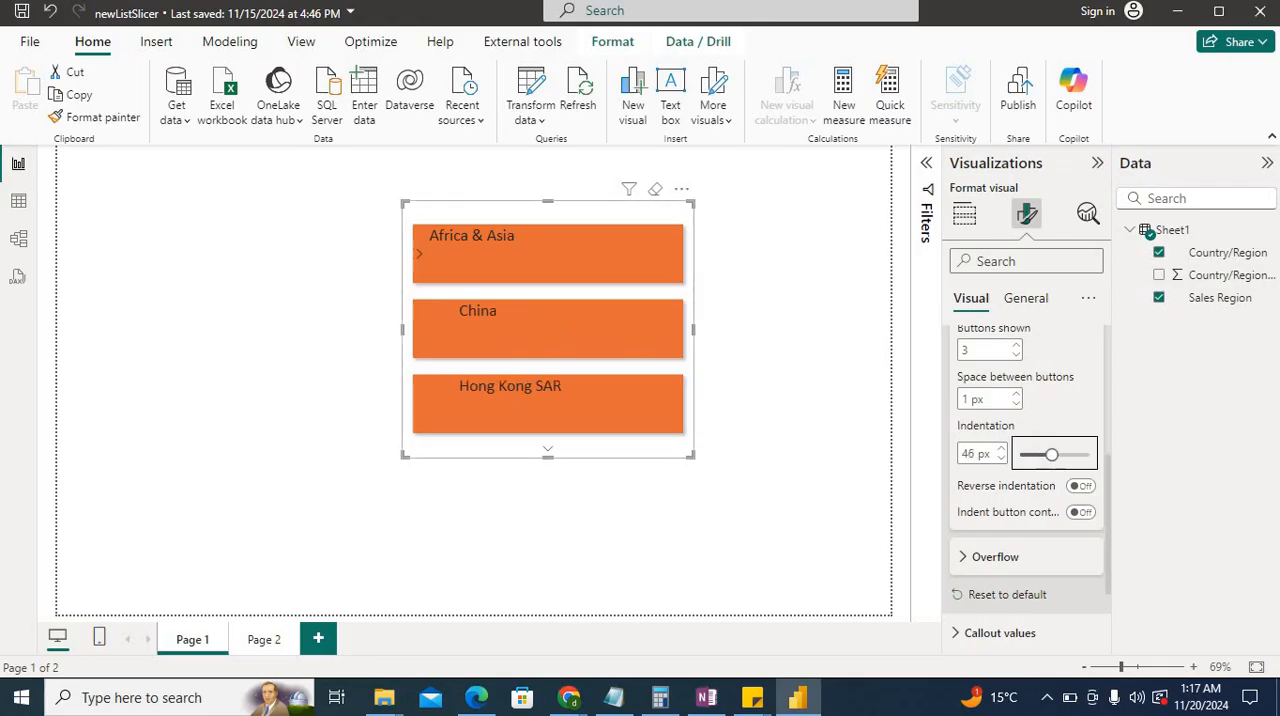
Review the overflow style options and page through the slicer and back with the Paginated style.
scroll(985, 445, down, 2)
click(987, 441)
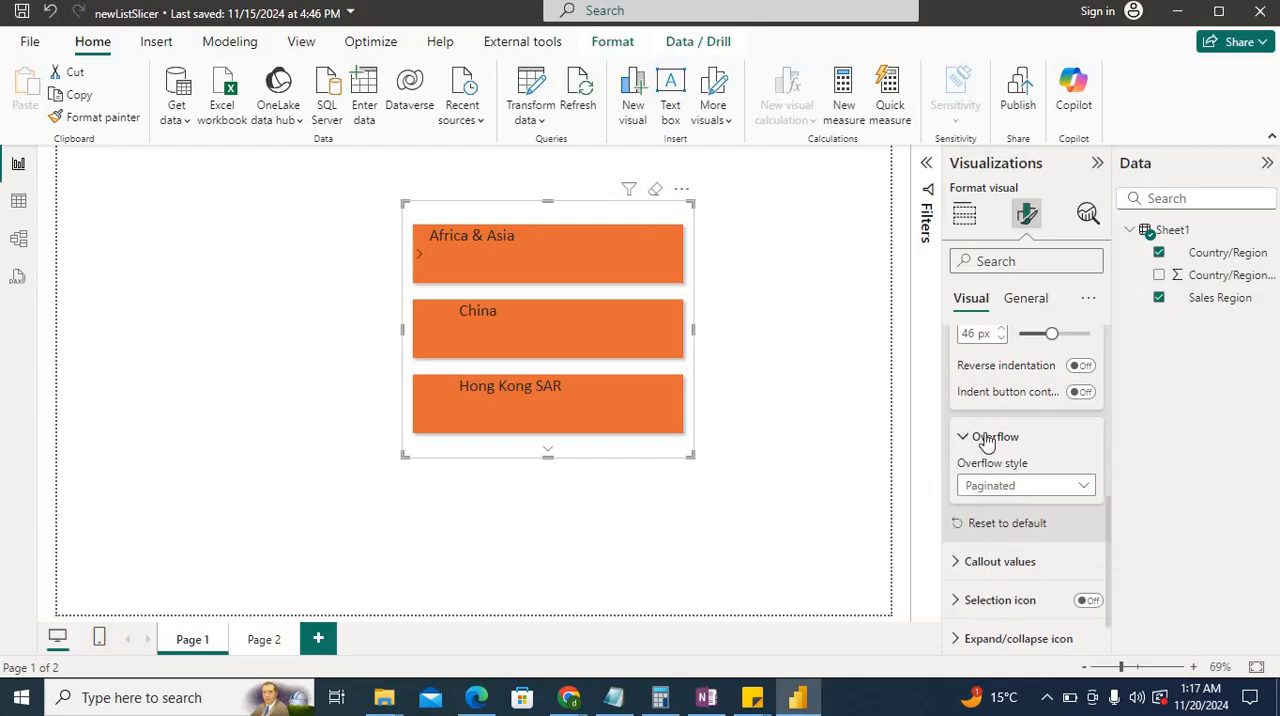
scroll(987, 441, down, 1)
click(987, 437)
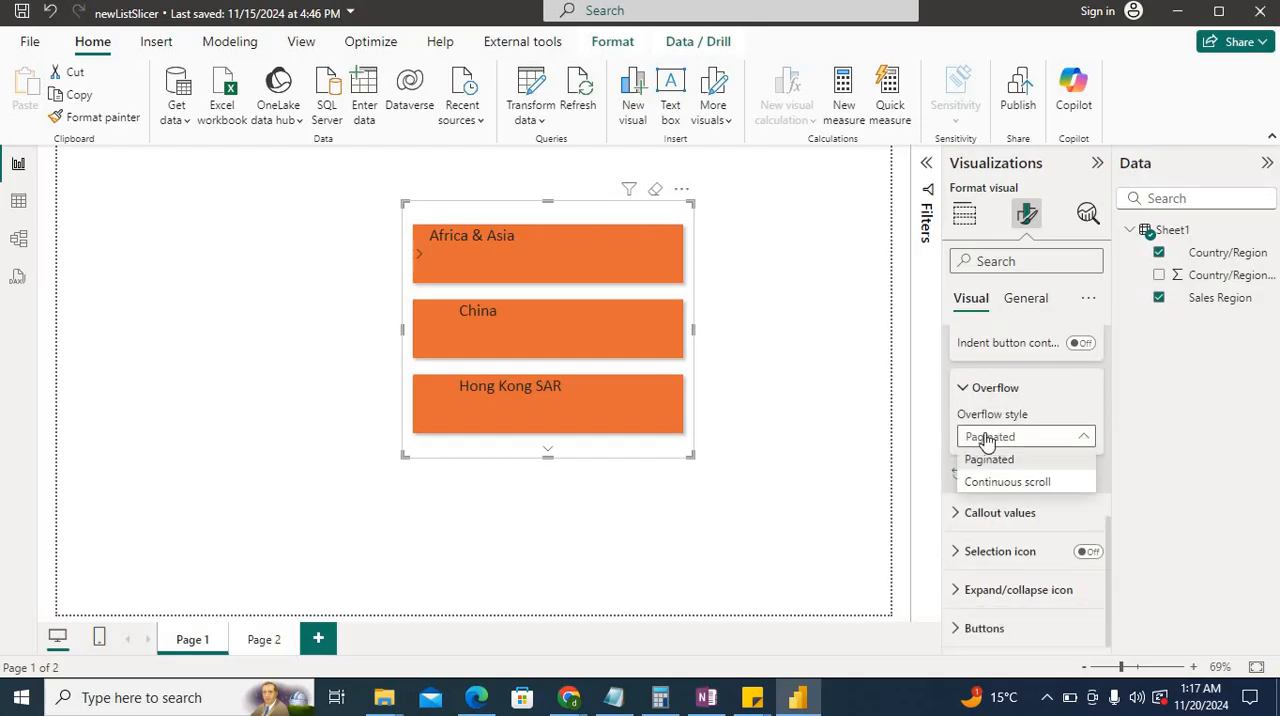
click(987, 441)
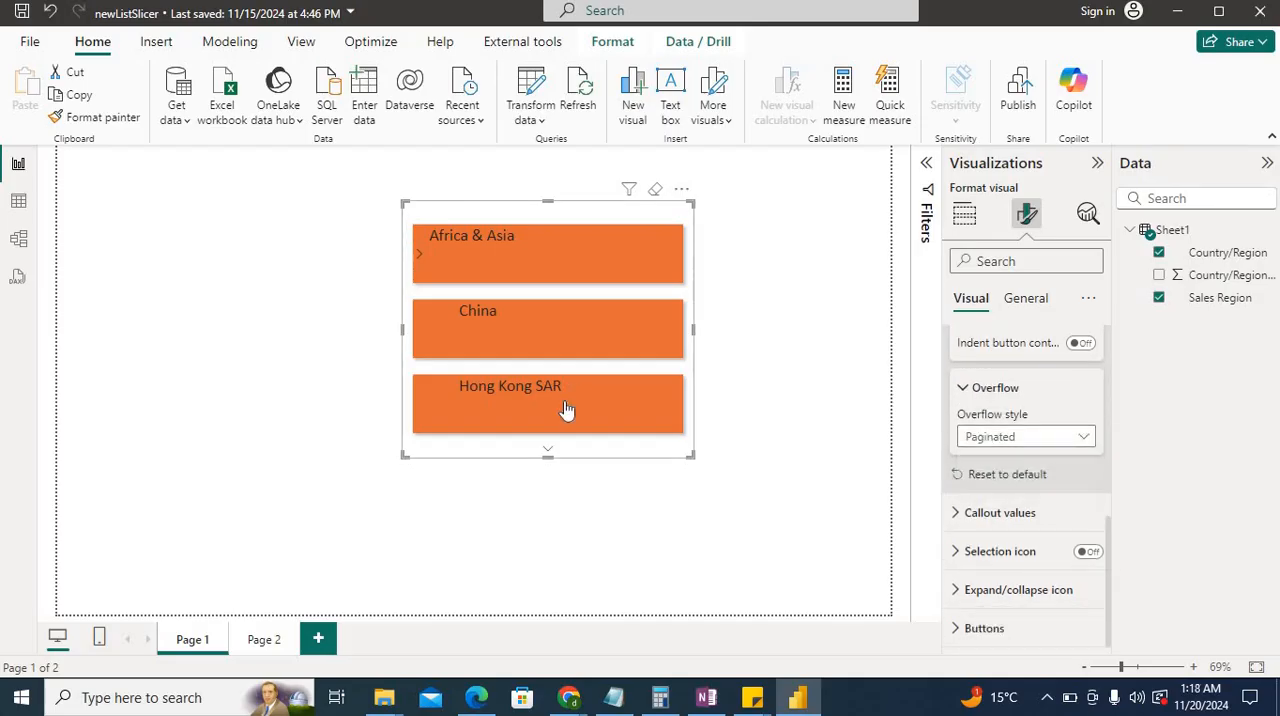
click(547, 453)
click(545, 213)
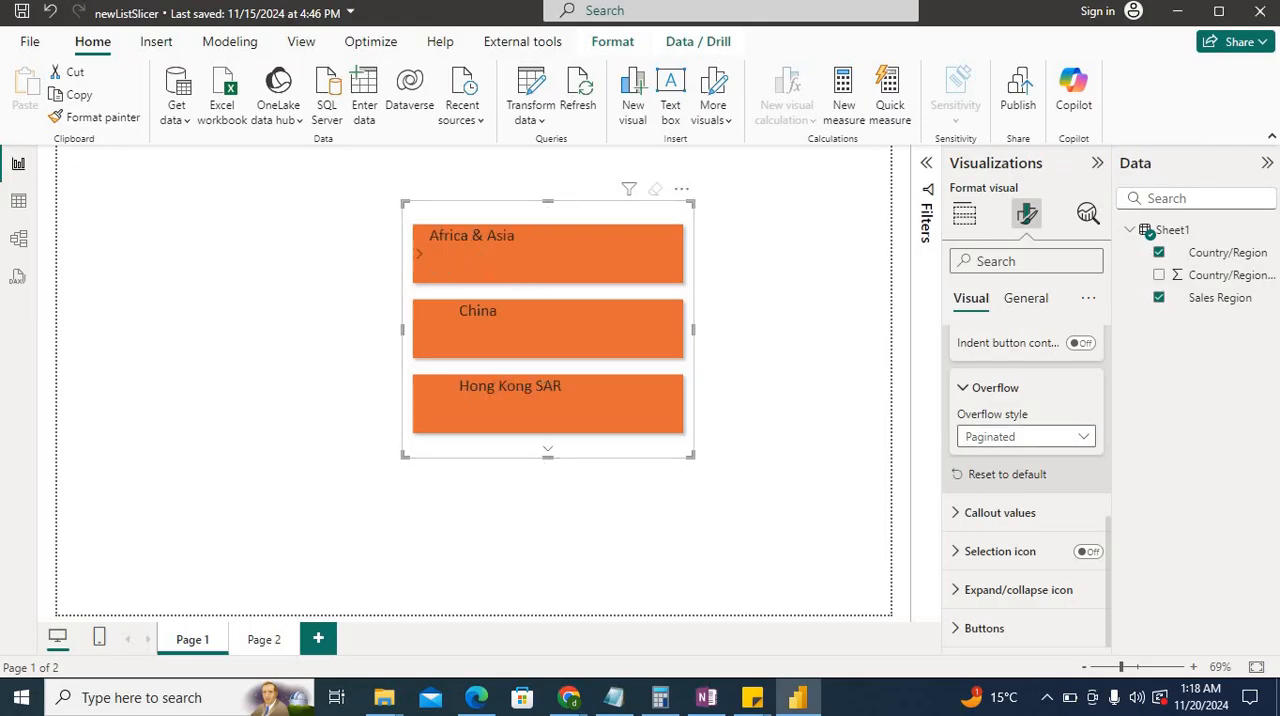
Try the Continuous scroll overflow style by scrolling the slicer list, and restore the Paginated style.
click(1025, 437)
click(1010, 489)
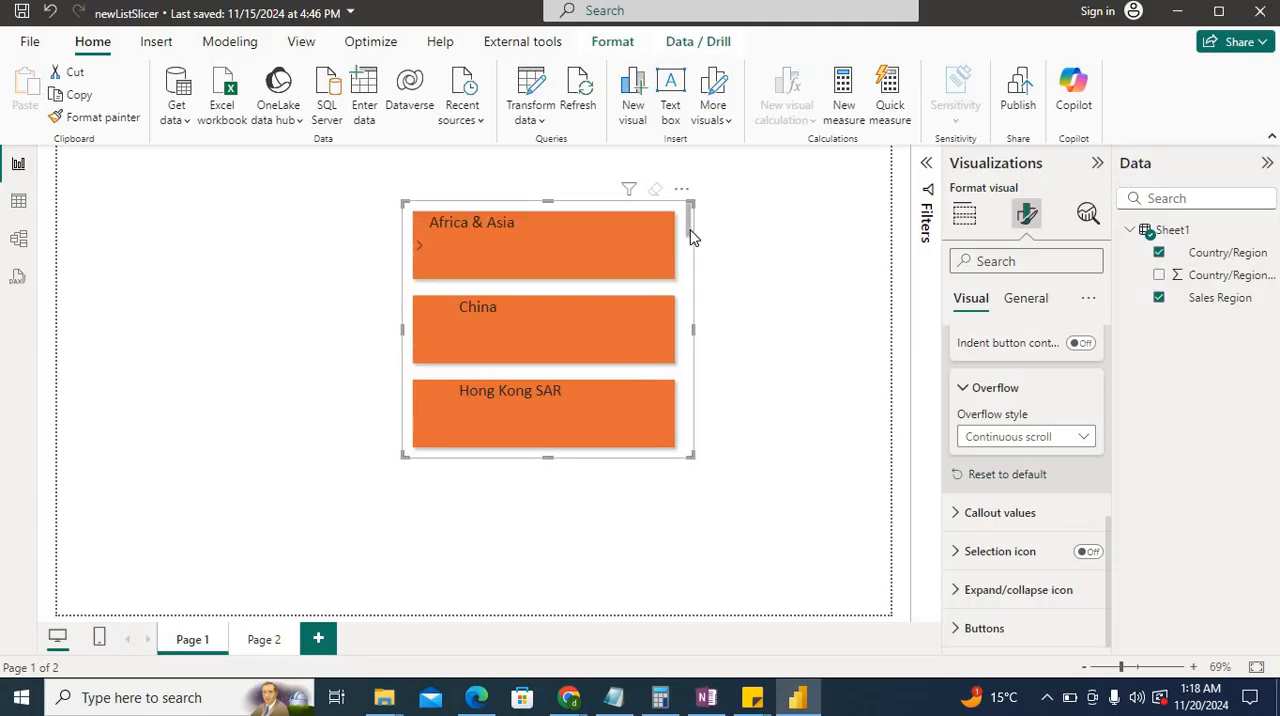
scroll(692, 240, down, 10)
scroll(690, 242, up, 10)
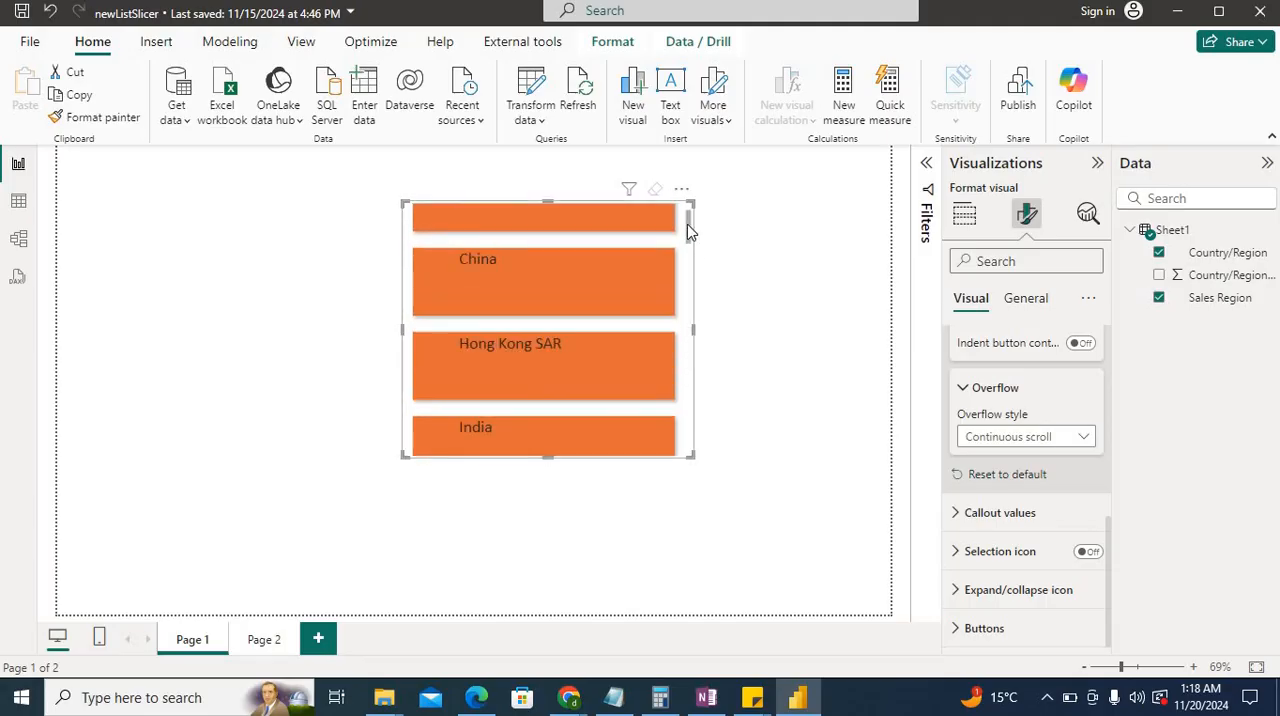
click(1025, 437)
click(990, 457)
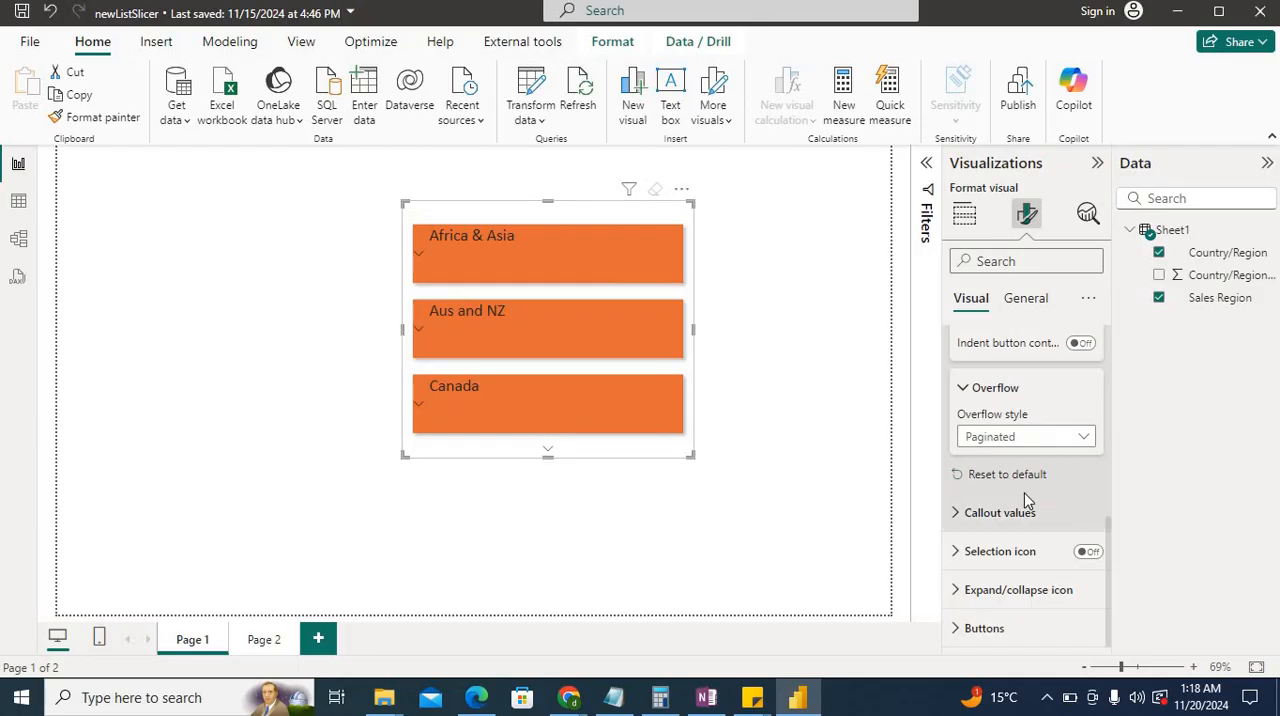
Review the slicer's callout value settings, including font, color, alignment and display units.
click(997, 515)
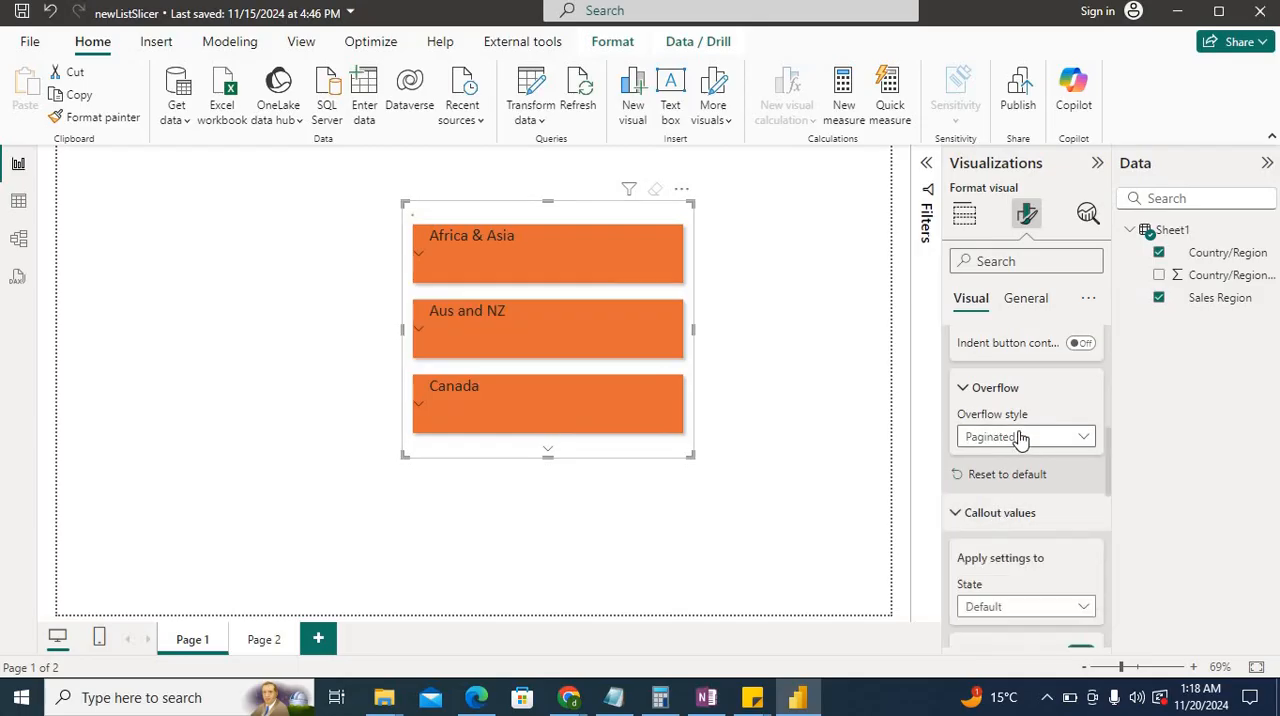
scroll(1010, 440, down, 5)
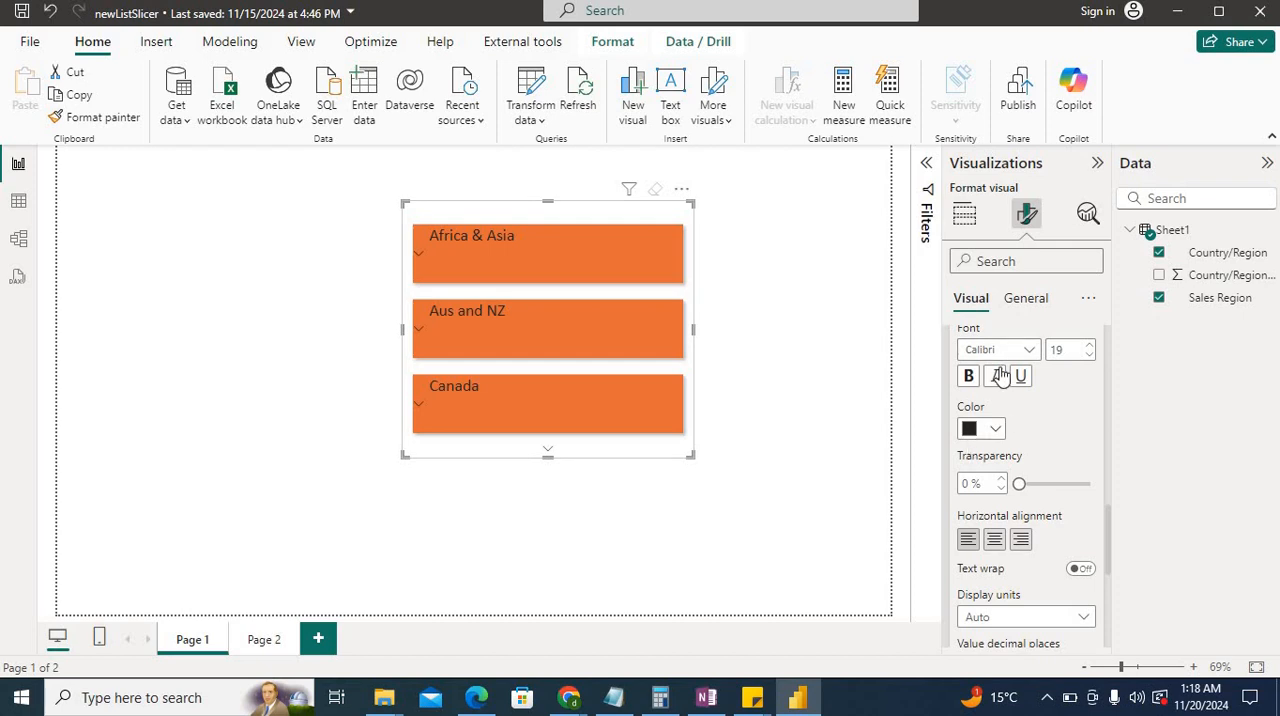
scroll(1035, 468, down, 3)
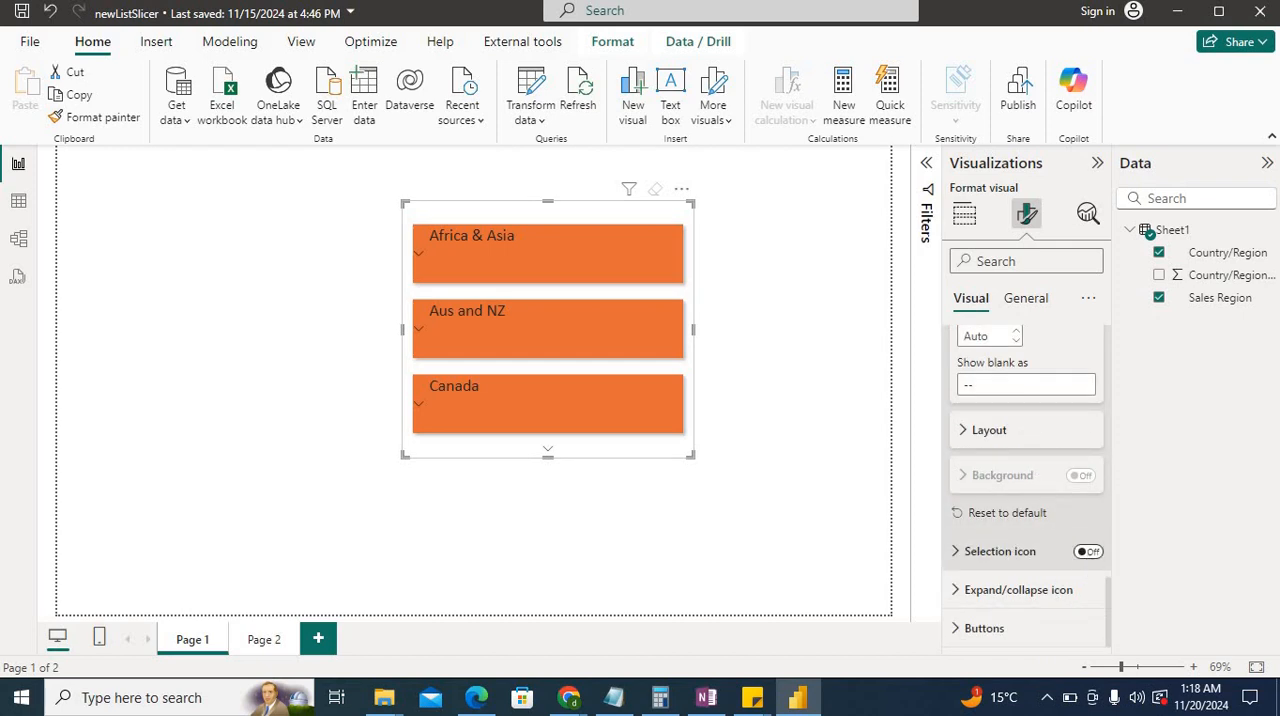
Turn on the selection icon for the slicer buttons and display its layout settings.
click(1088, 551)
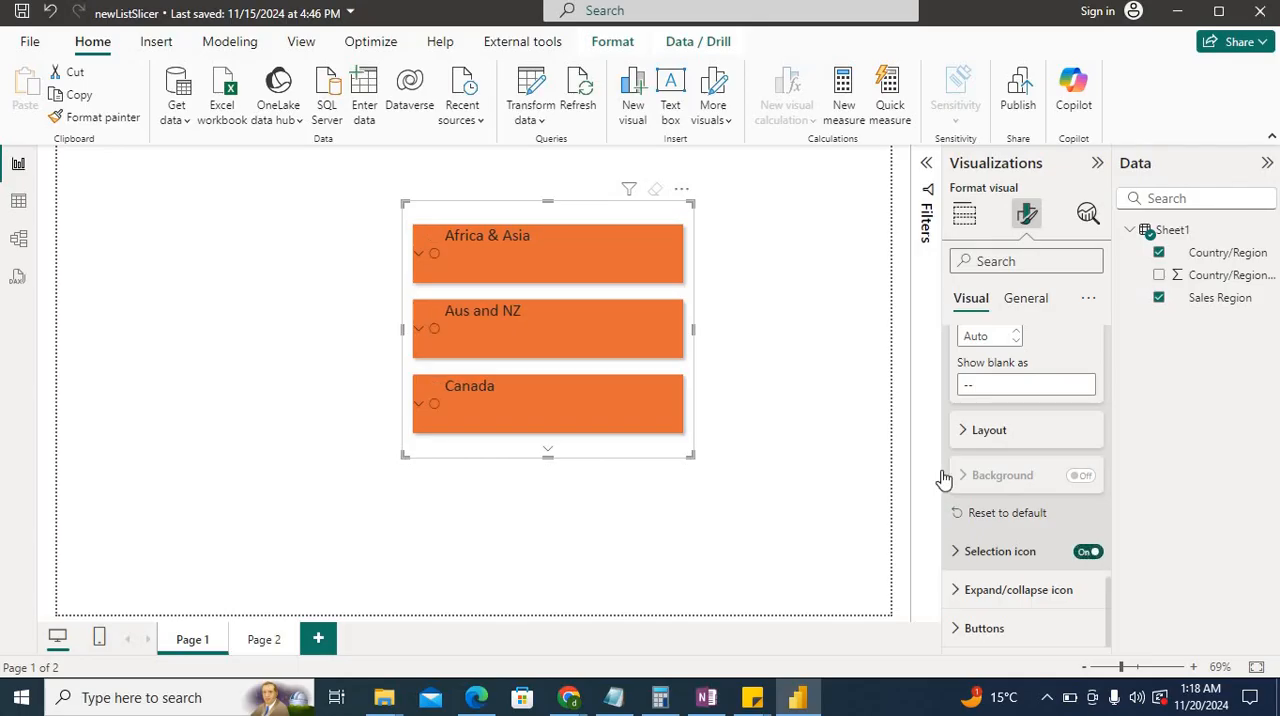
scroll(1020, 440, down, 3)
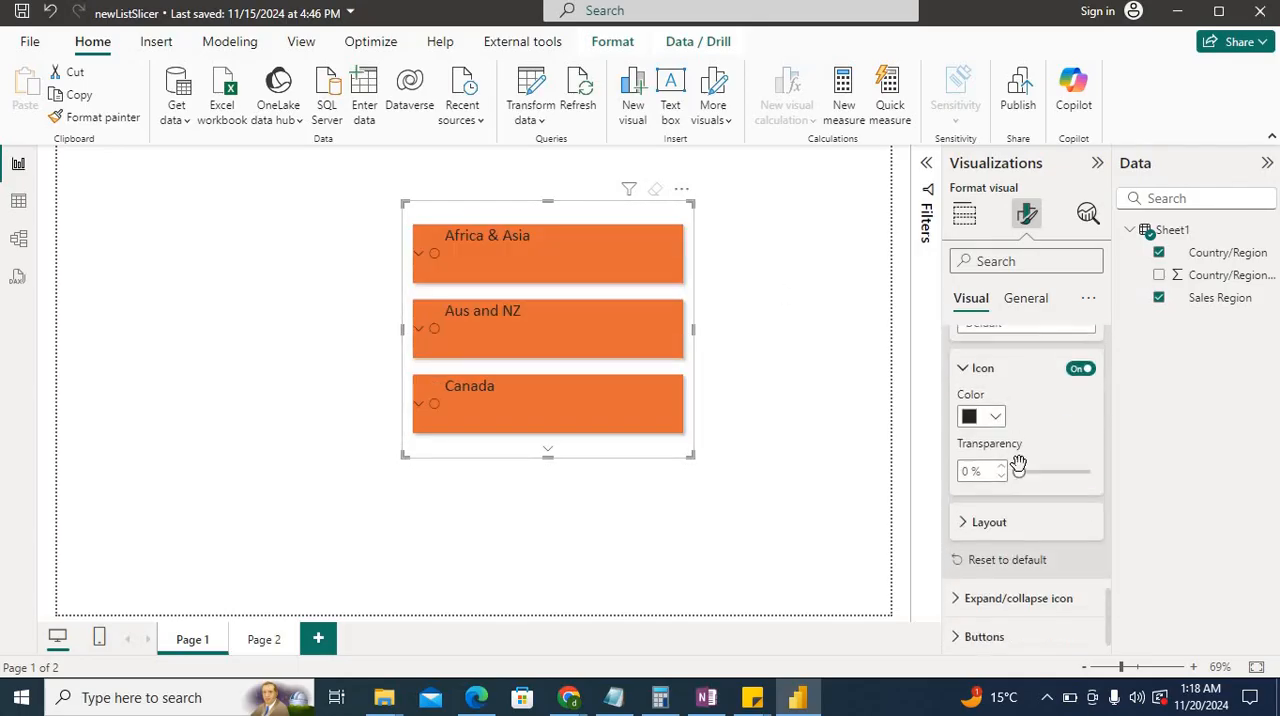
click(1006, 516)
scroll(1006, 519, down, 3)
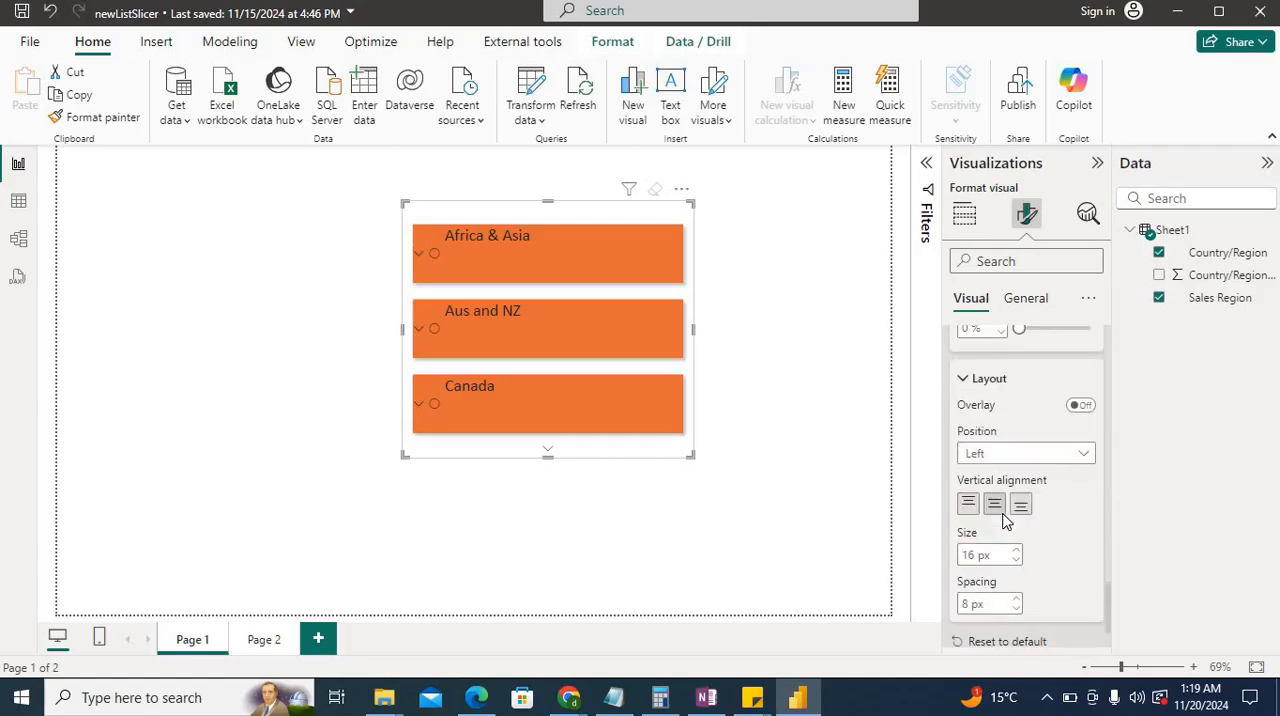
Set the selection icon's position to Right, and turn the selection icon off.
click(1033, 396)
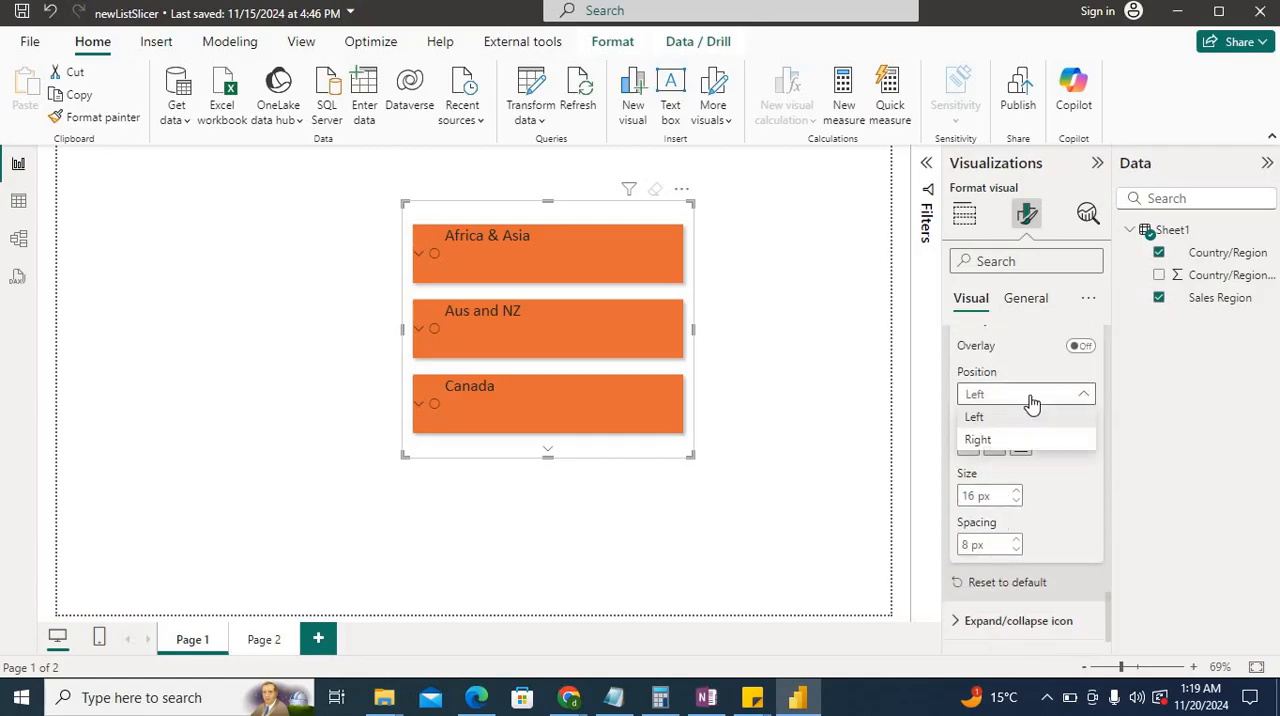
click(978, 440)
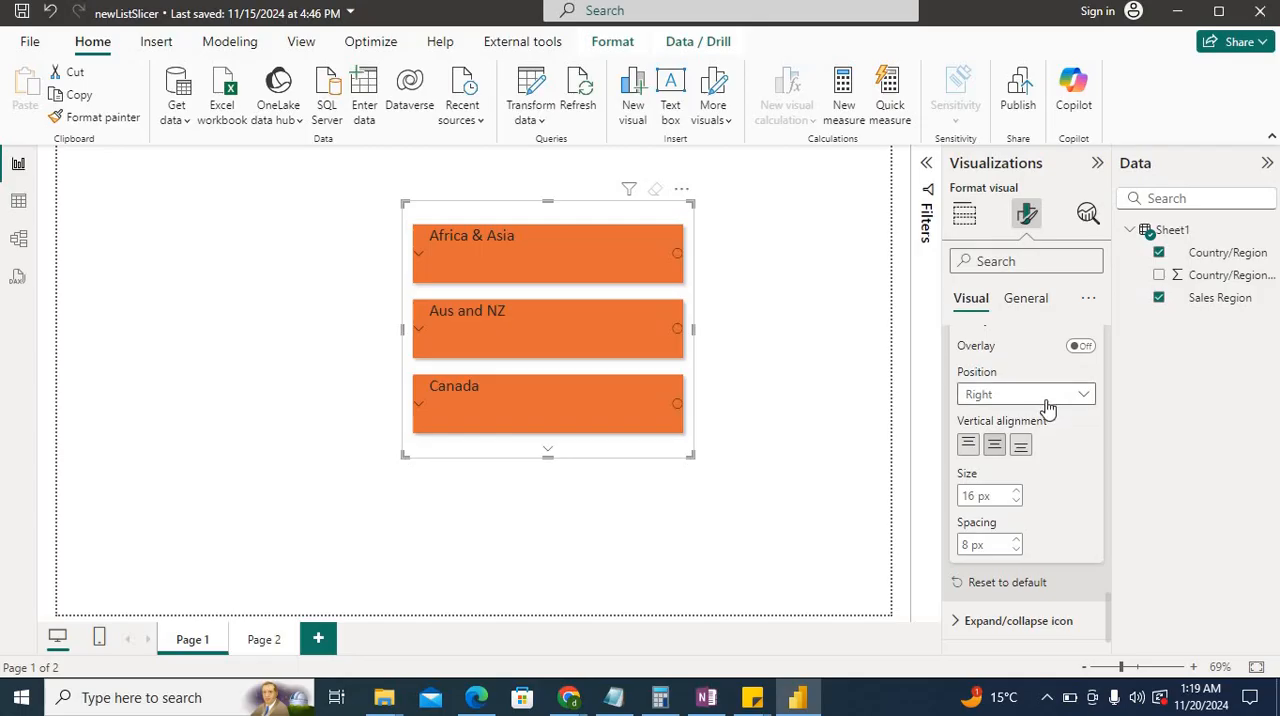
scroll(1040, 410, up, 3)
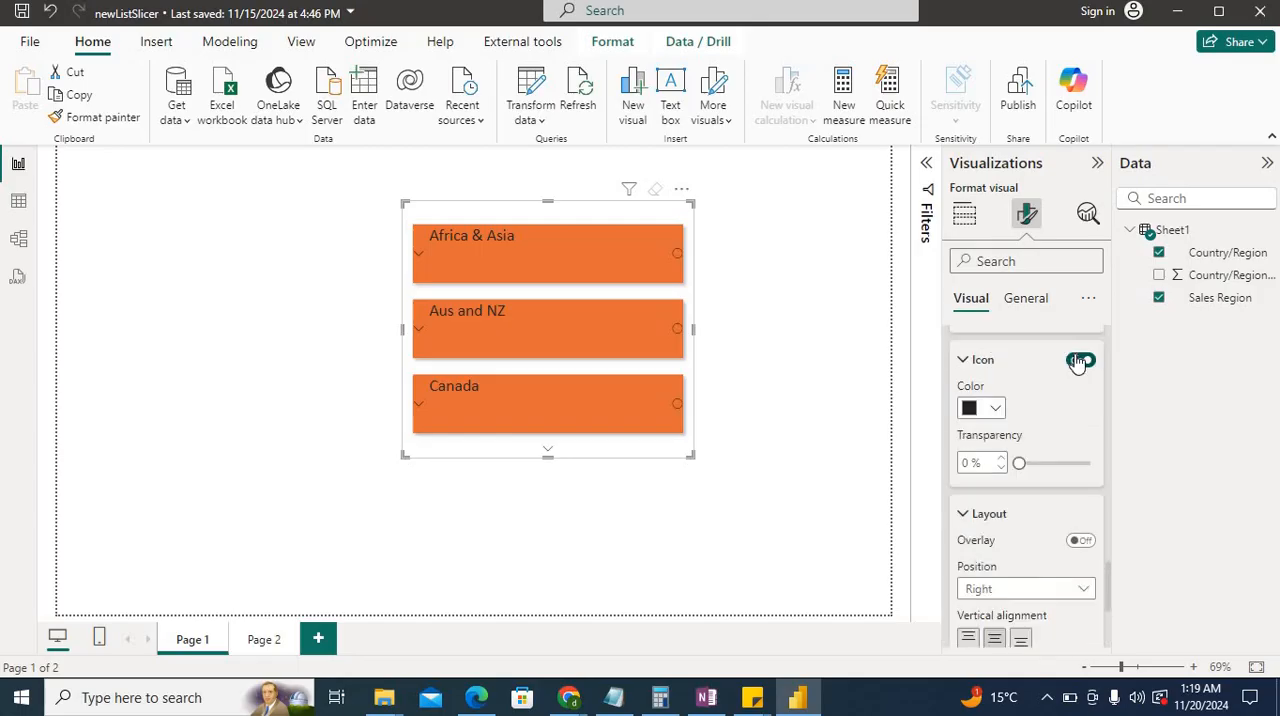
click(1078, 361)
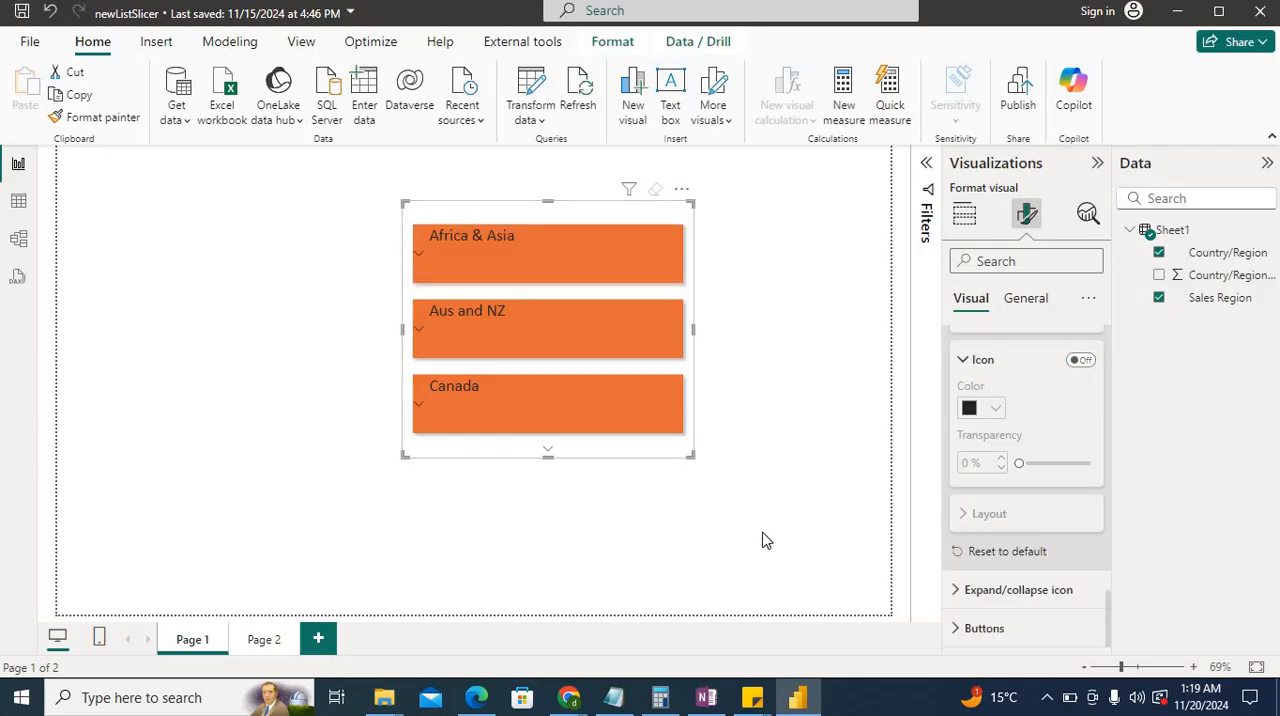
Review the expand/collapse icon settings, including color, transparency, position, vertical alignment, size and spacing.
click(990, 590)
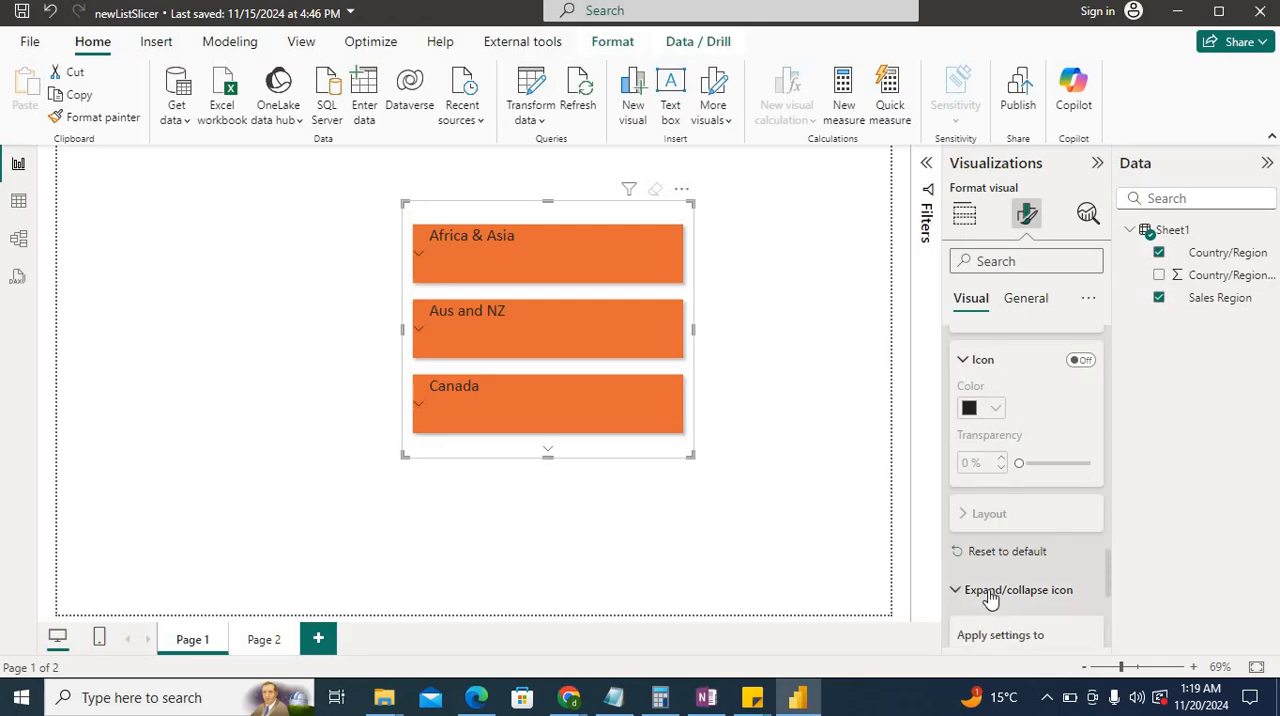
scroll(1030, 470, down, 3)
click(989, 552)
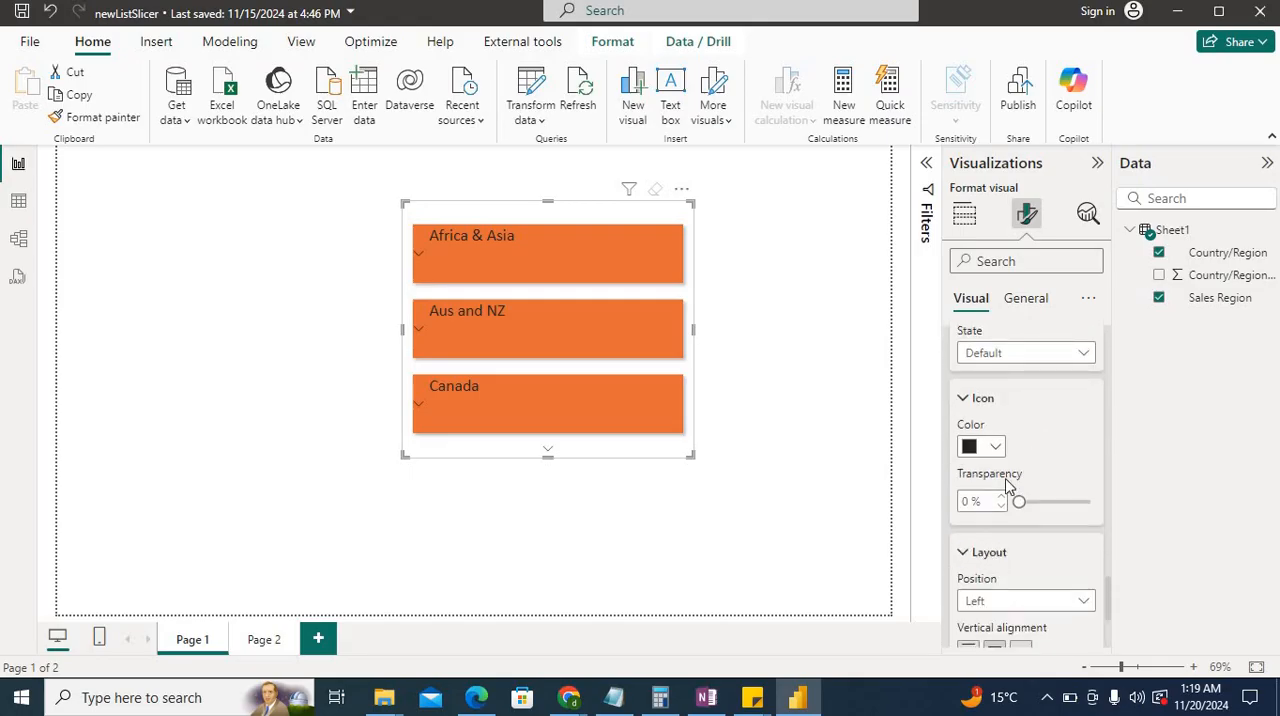
scroll(1016, 440, down, 2)
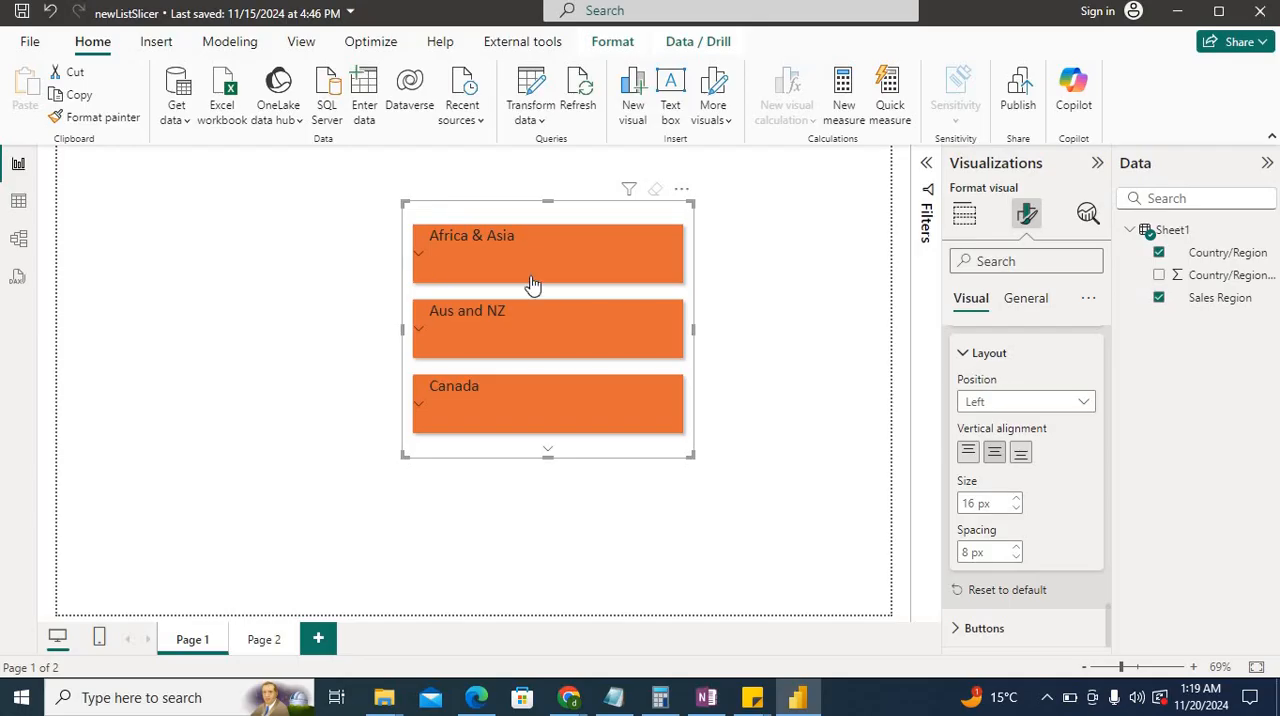
click(1030, 401)
click(991, 612)
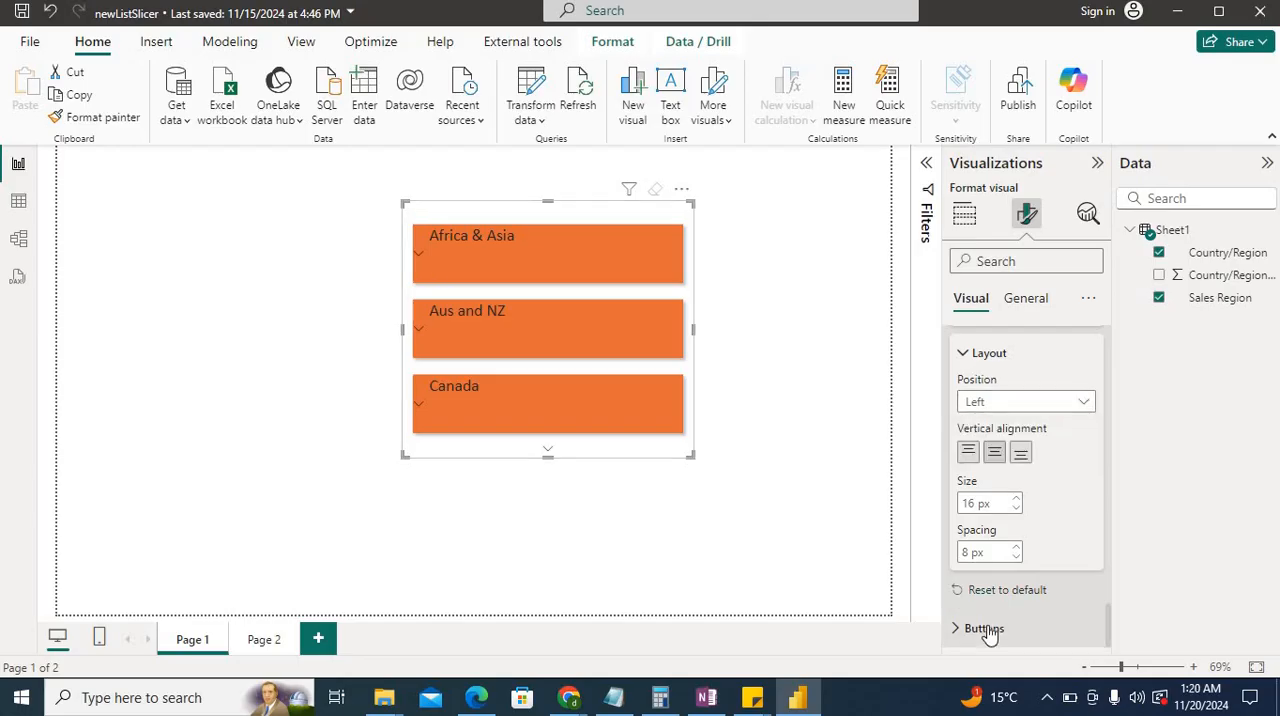
Review the state and padding settings of the slicer buttons, and try the button border on and off.
click(985, 628)
scroll(1000, 490, down, 3)
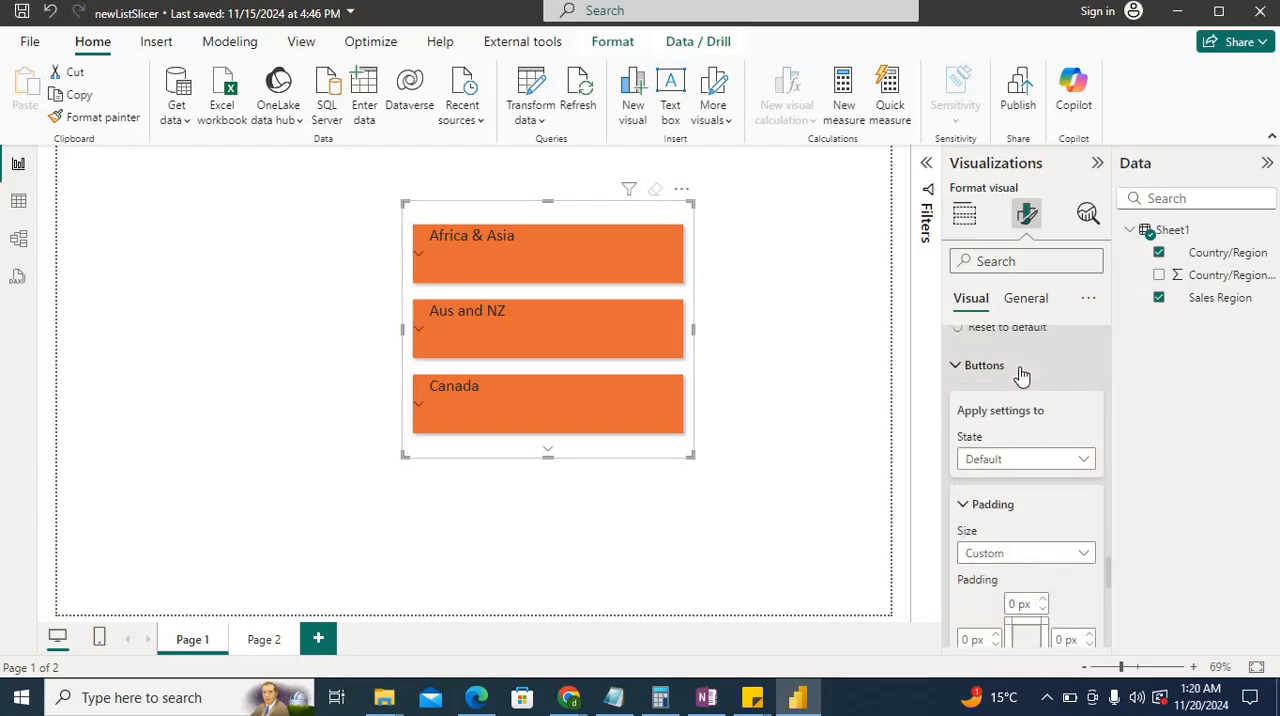
scroll(1029, 473, down, 1)
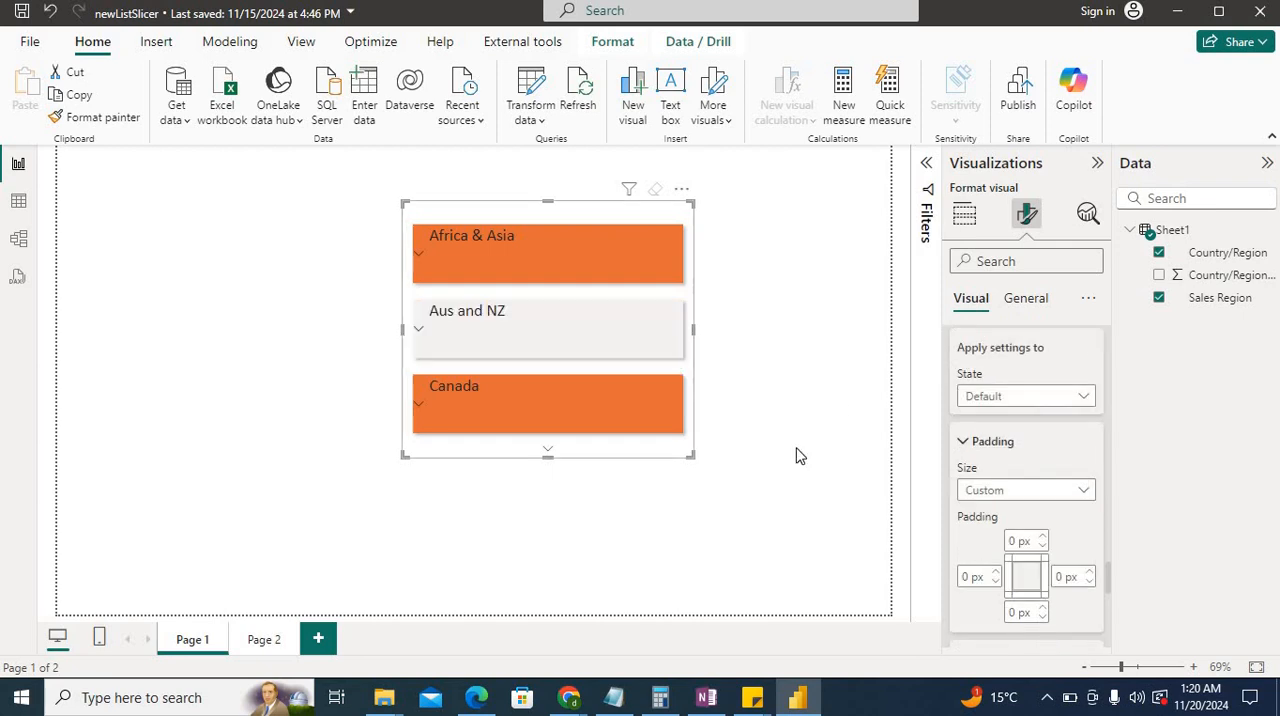
click(1005, 443)
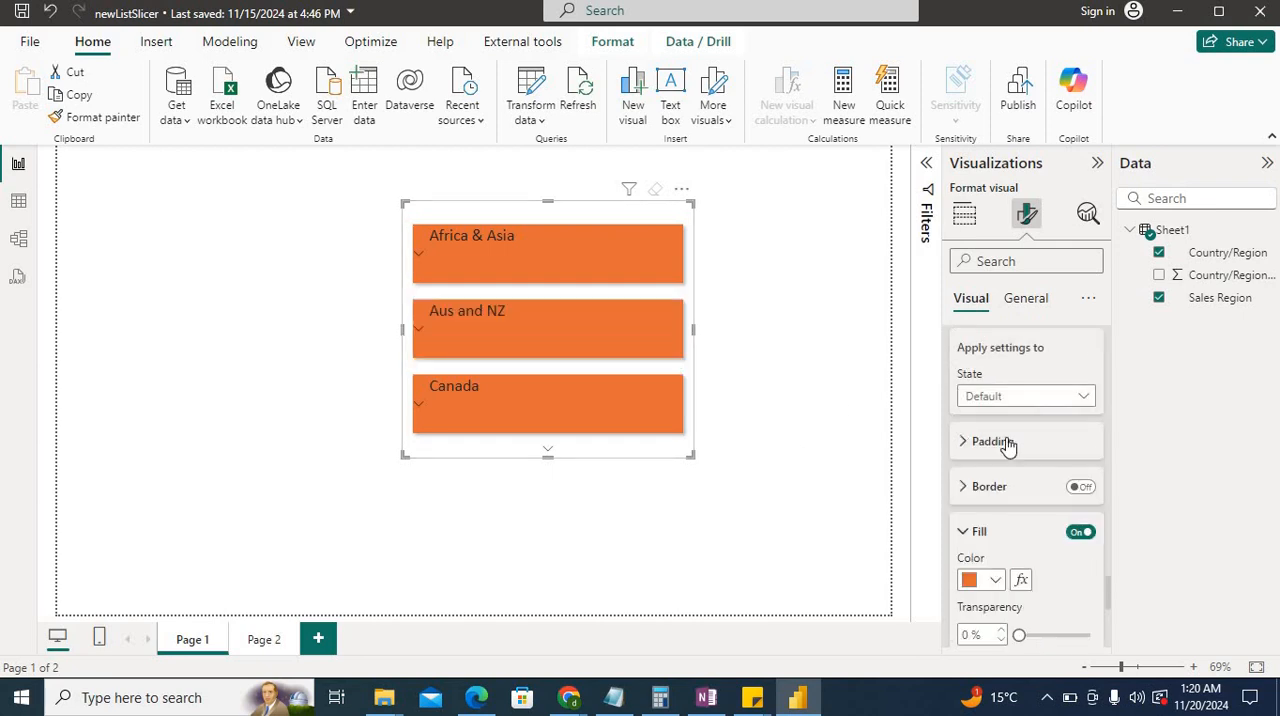
click(1080, 487)
click(1078, 488)
Review the button fill's color choices and conditional formatting rules, leaving the fill as it is.
scroll(1056, 507, down, 3)
click(998, 414)
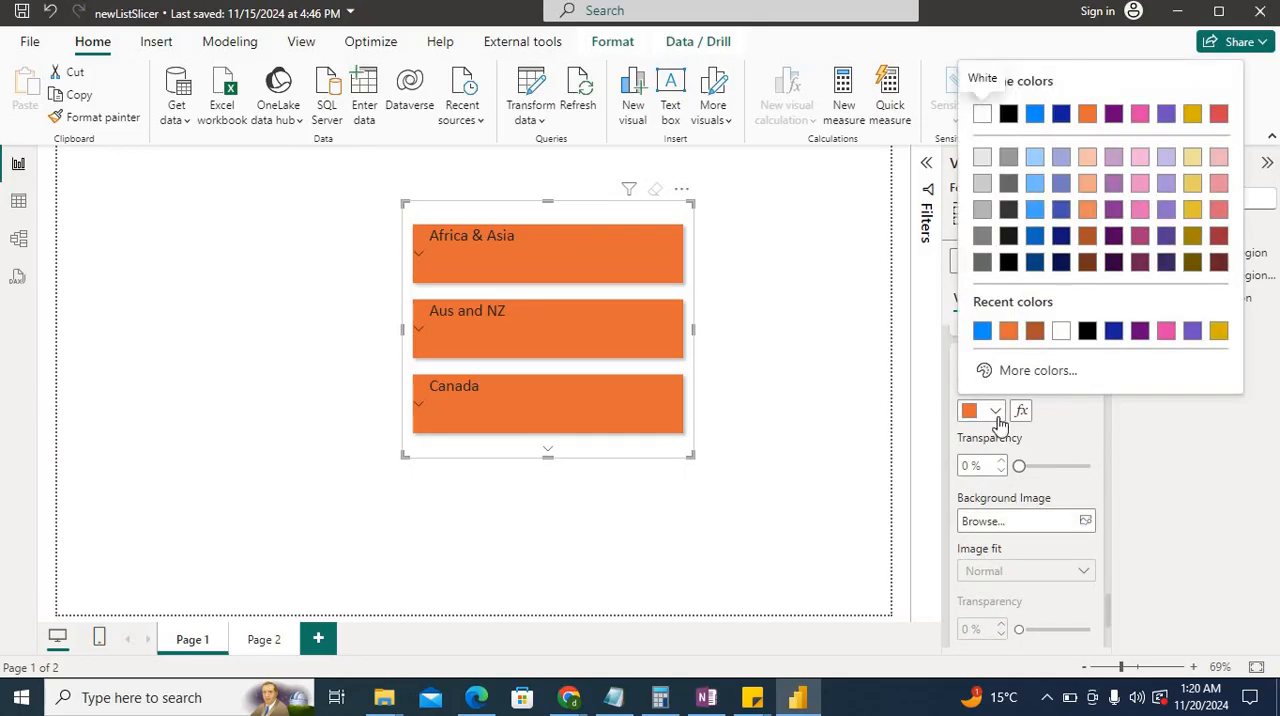
click(998, 414)
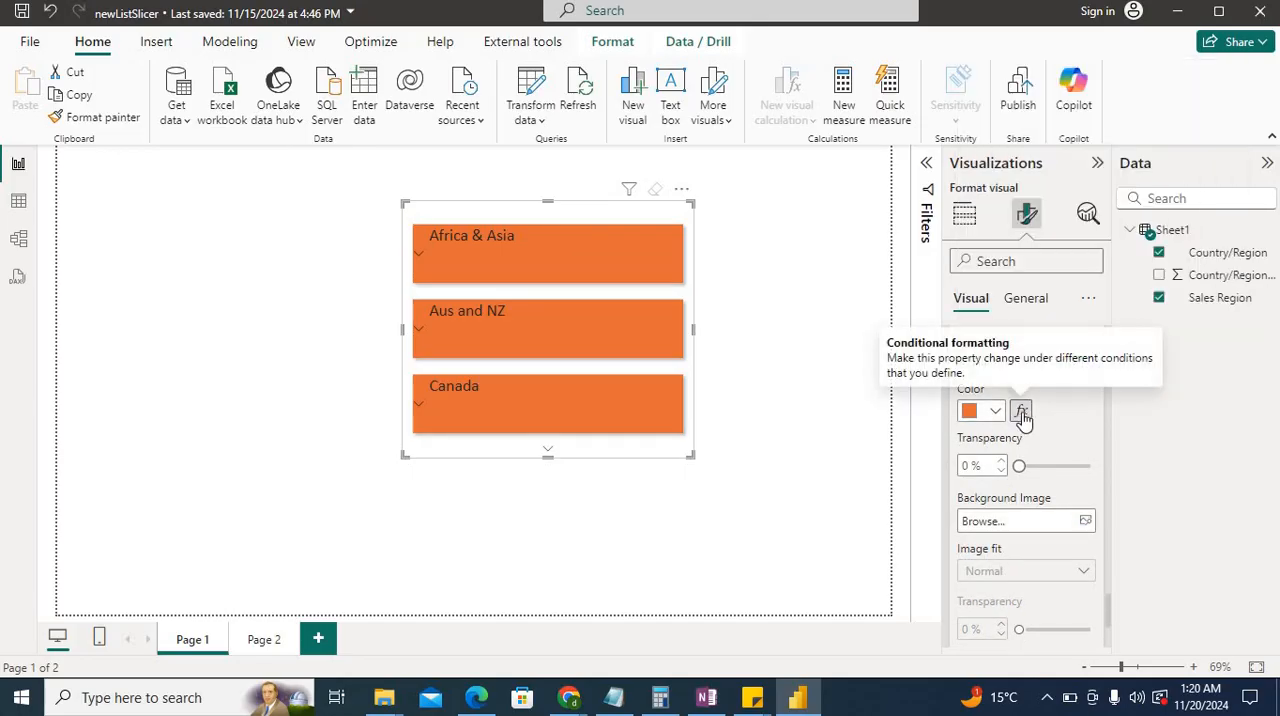
click(1022, 414)
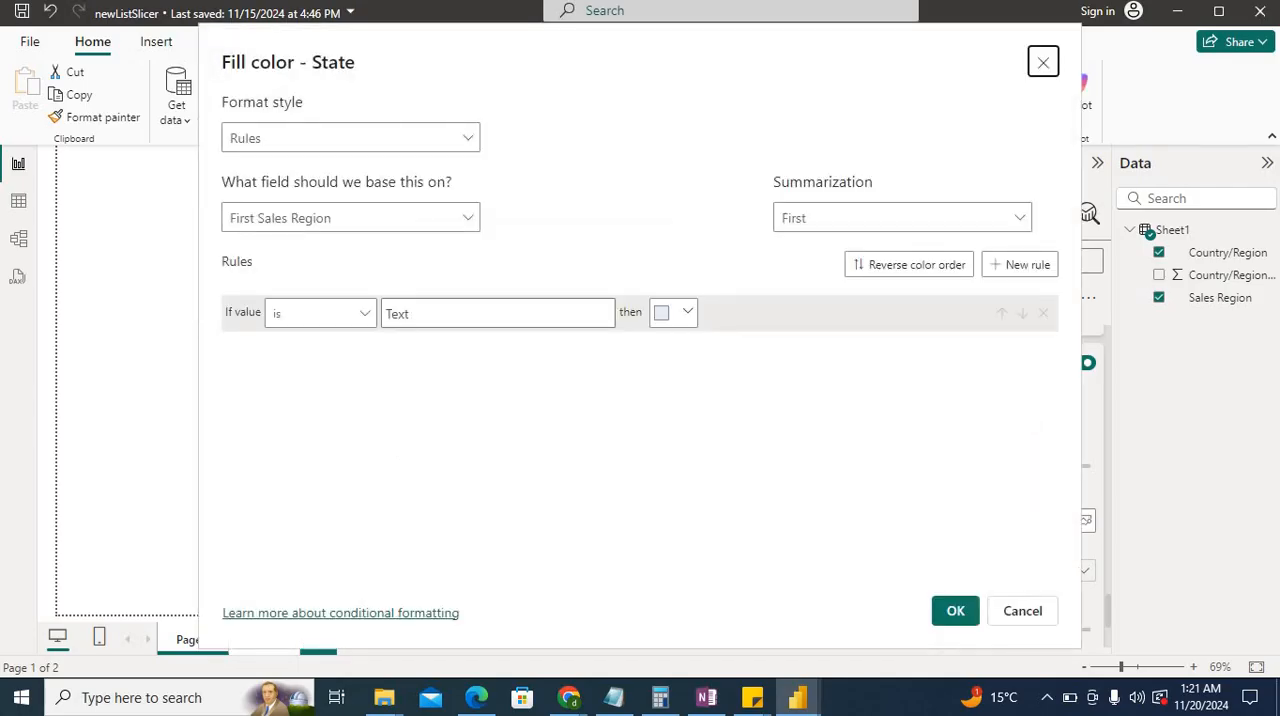
click(1018, 610)
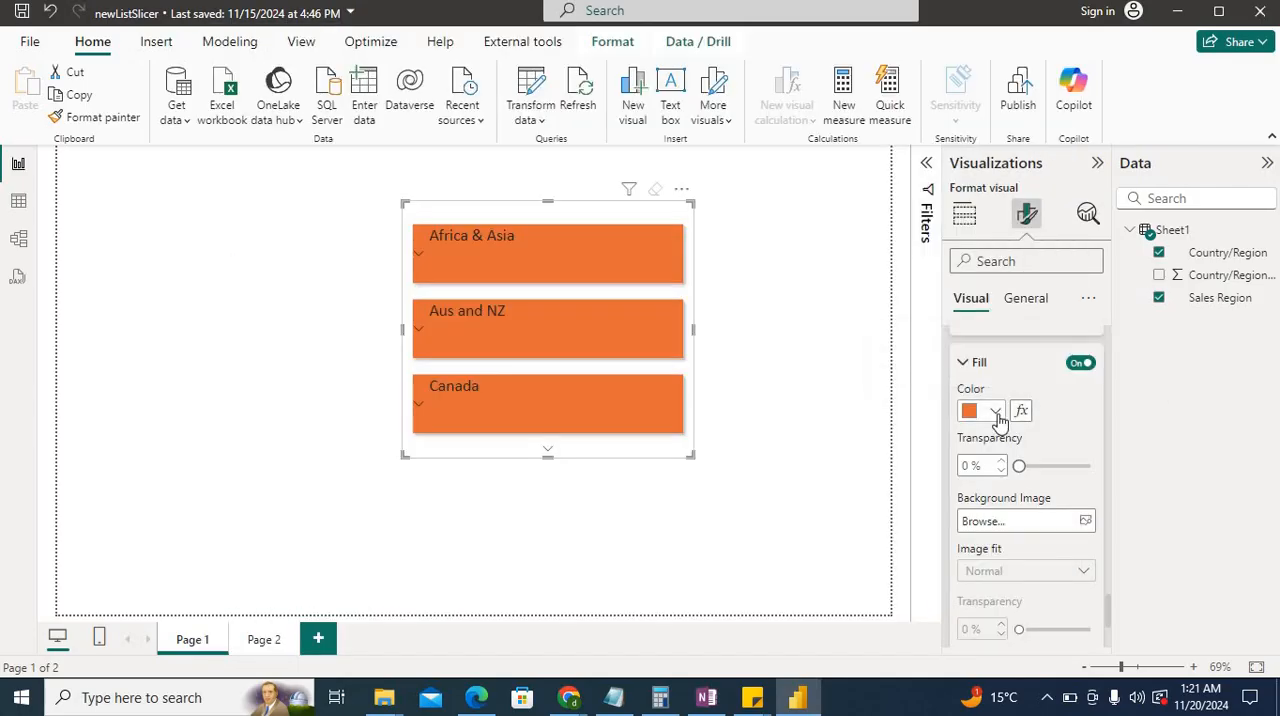
Review the slicer buttons' shadow settings, trying the buttons without the shadow and restoring it.
scroll(1015, 455, down, 1)
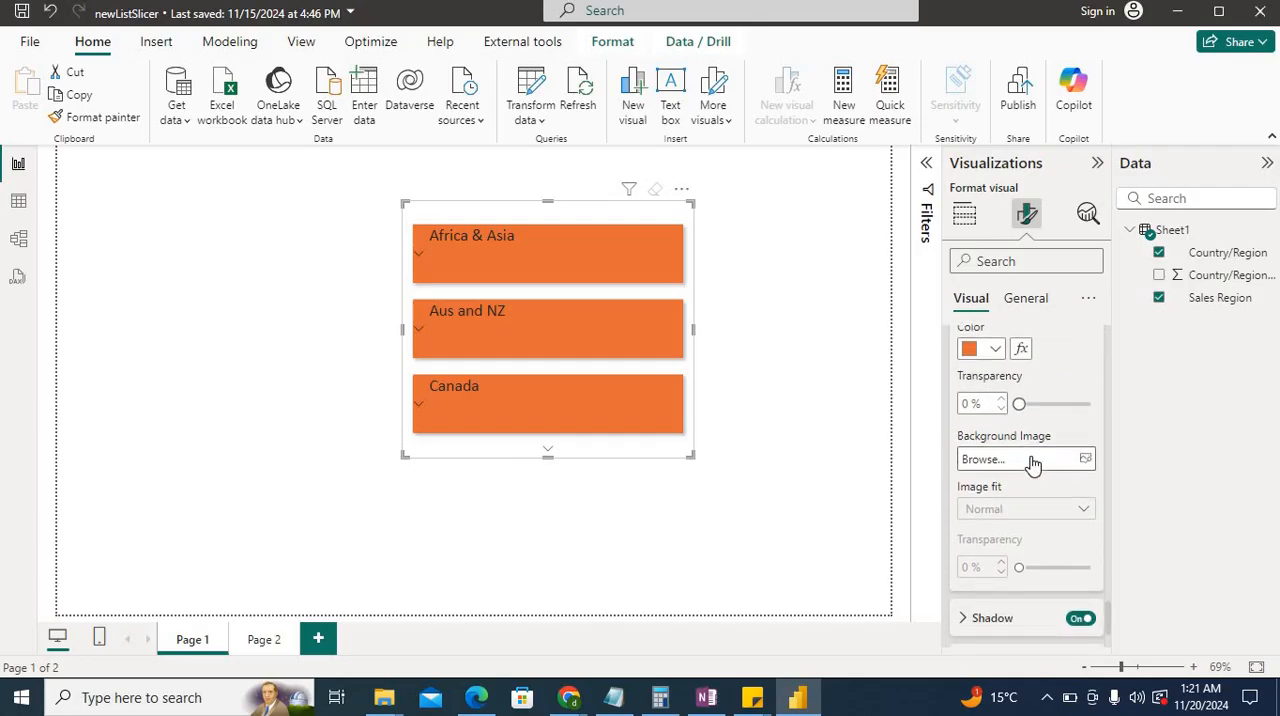
scroll(986, 560, down, 2)
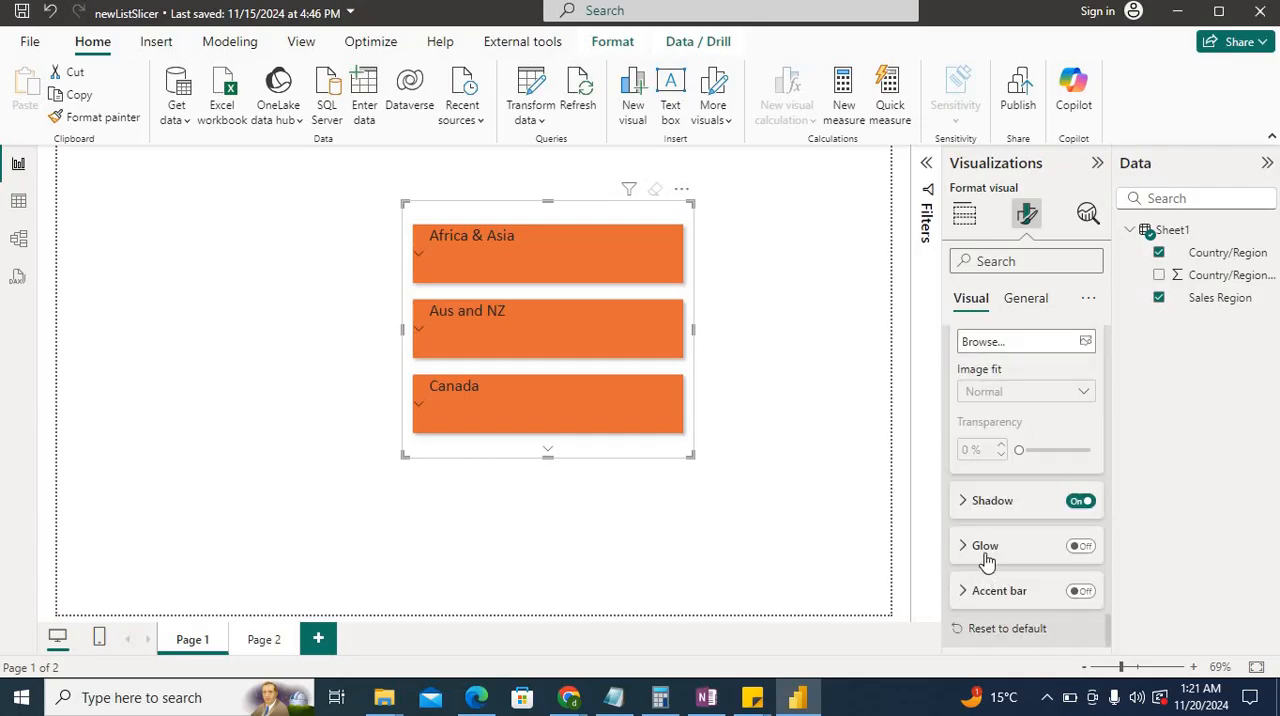
click(985, 505)
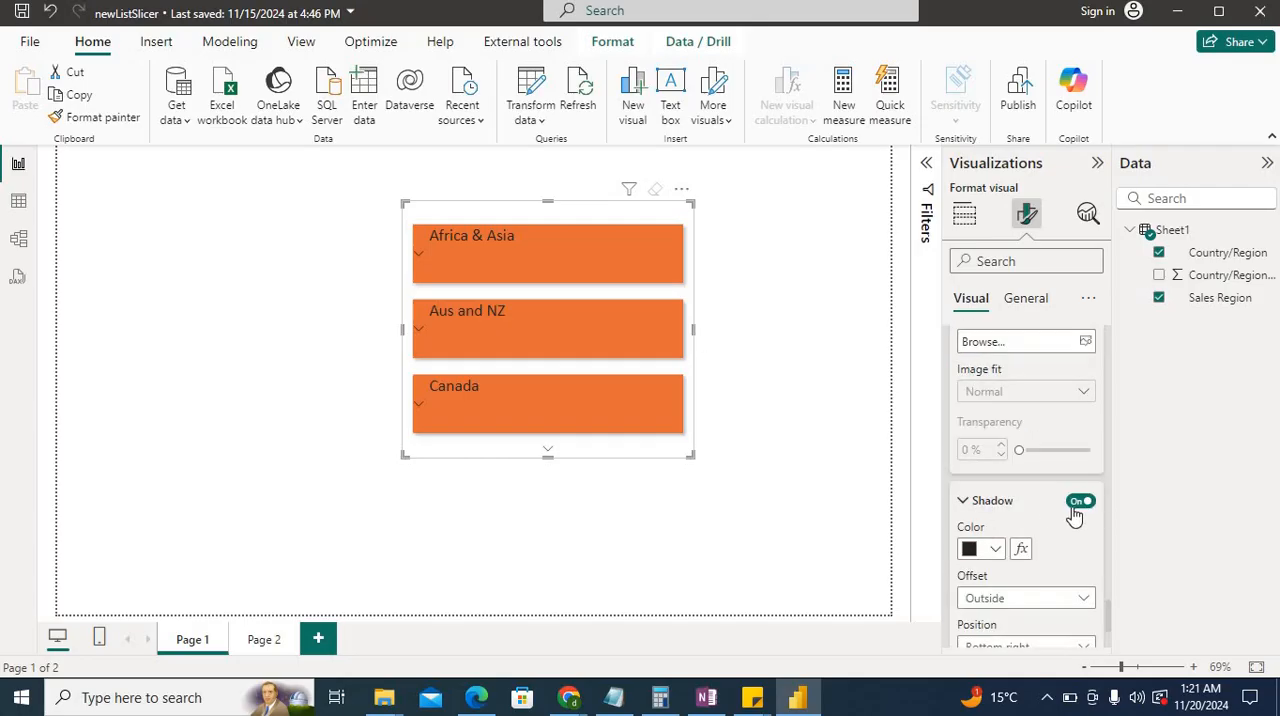
click(1076, 506)
click(1077, 502)
click(1080, 502)
click(1082, 503)
click(1004, 506)
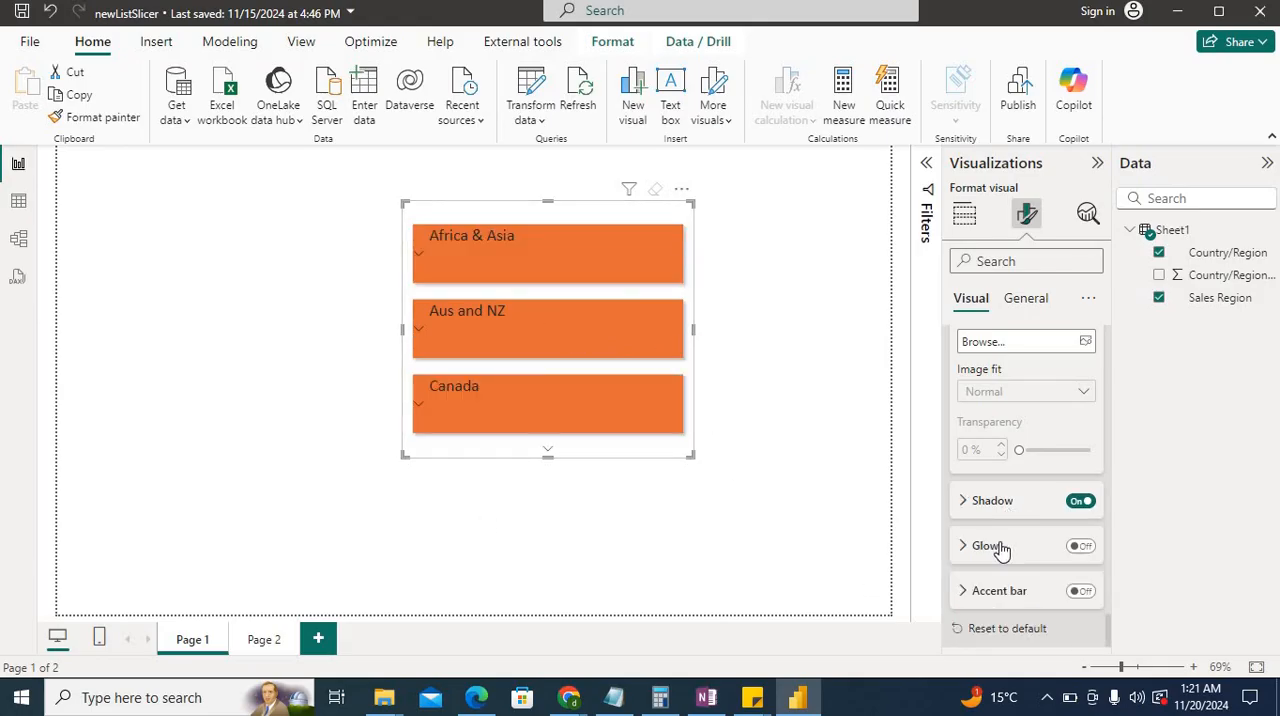